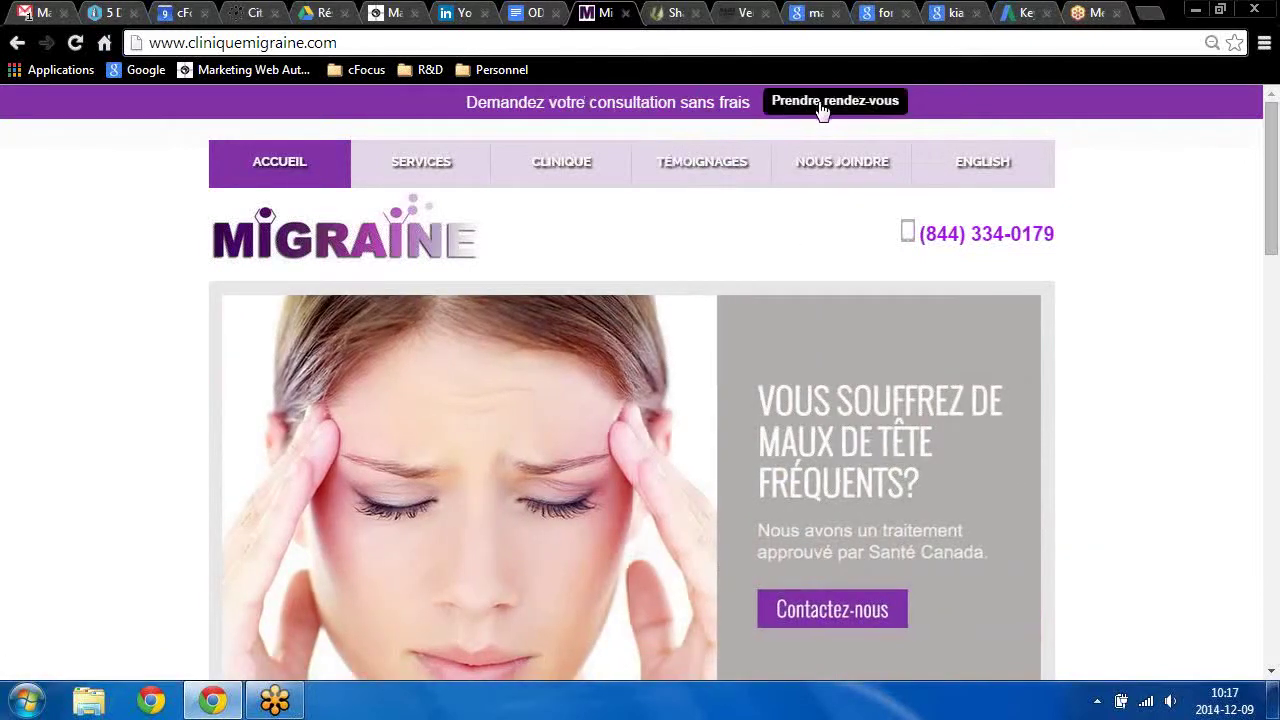
Look over the clinic's home page, and highlight "OPEN LEADS" in the funnel line of the ODS presentation document.
{"action": "scroll", "coordinate": [689, 443], "scroll_direction": "down", "scroll_amount": 6}
{"action": "scroll", "coordinate": [687, 437], "scroll_direction": "up", "scroll_amount": 6}
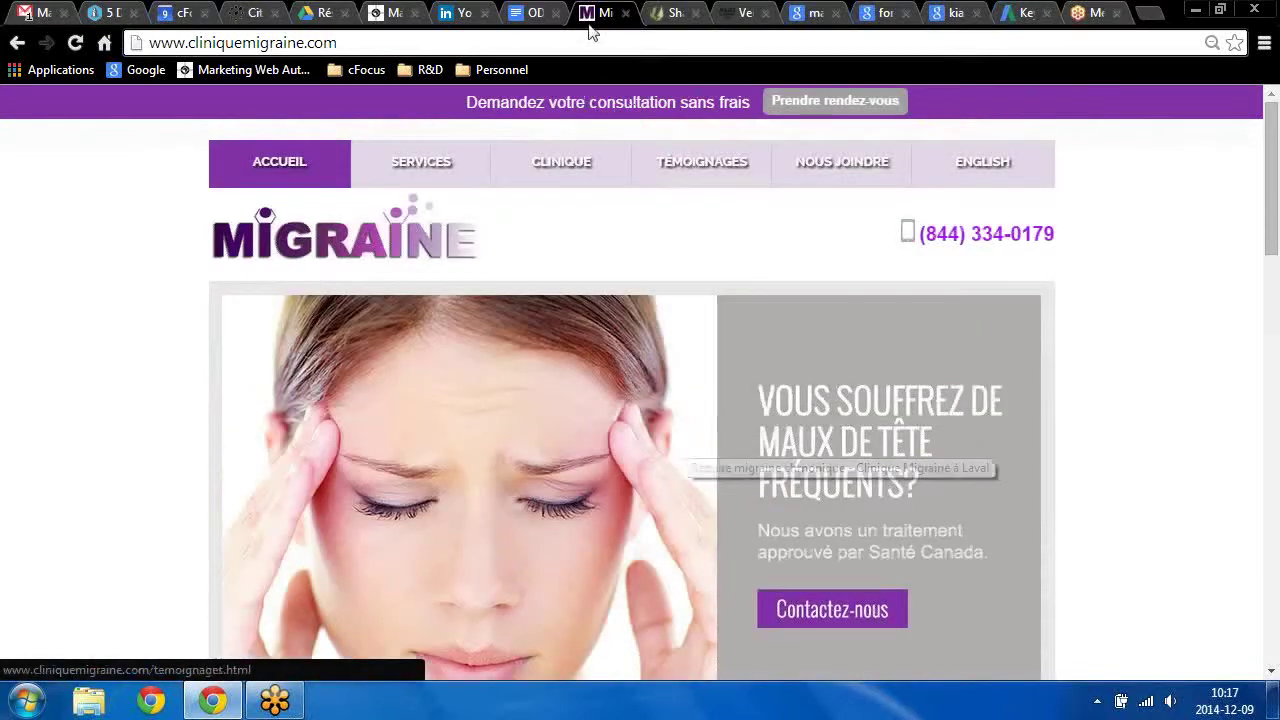
{"action": "left_click", "coordinate": [536, 12]}
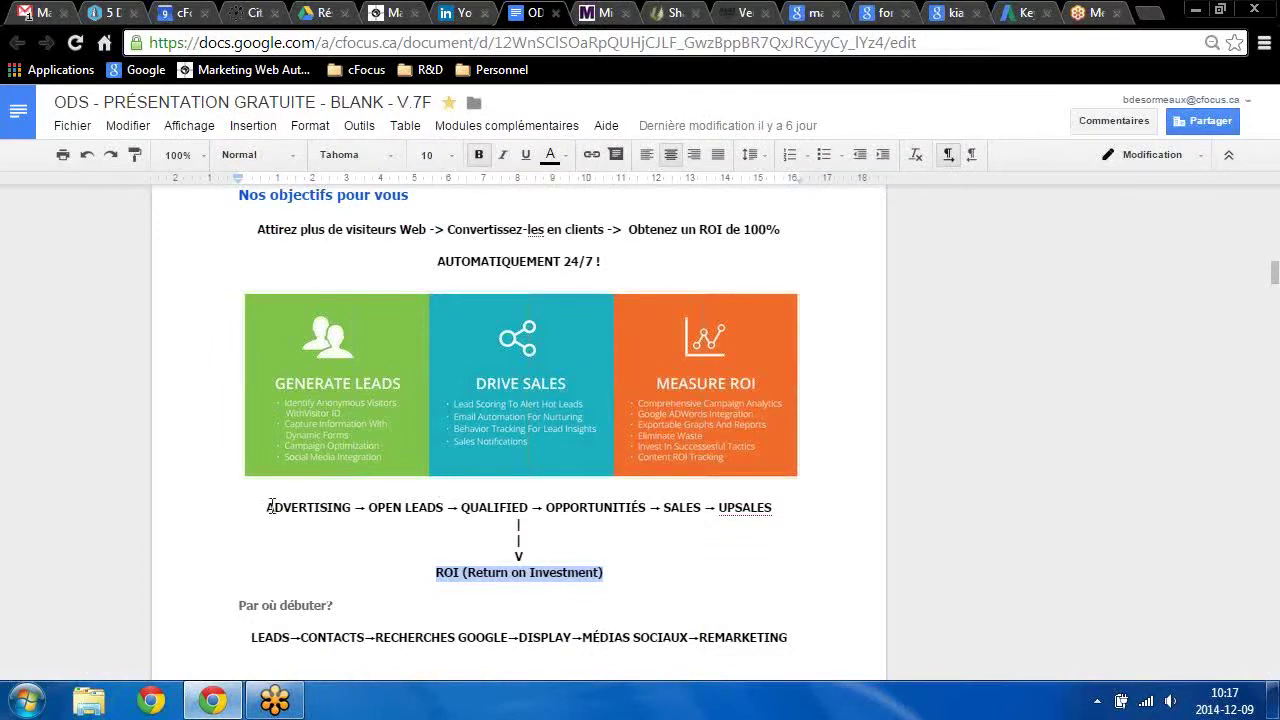
{"action": "left_click_drag", "start_coordinate": [266, 509], "coordinate": [438, 513]}
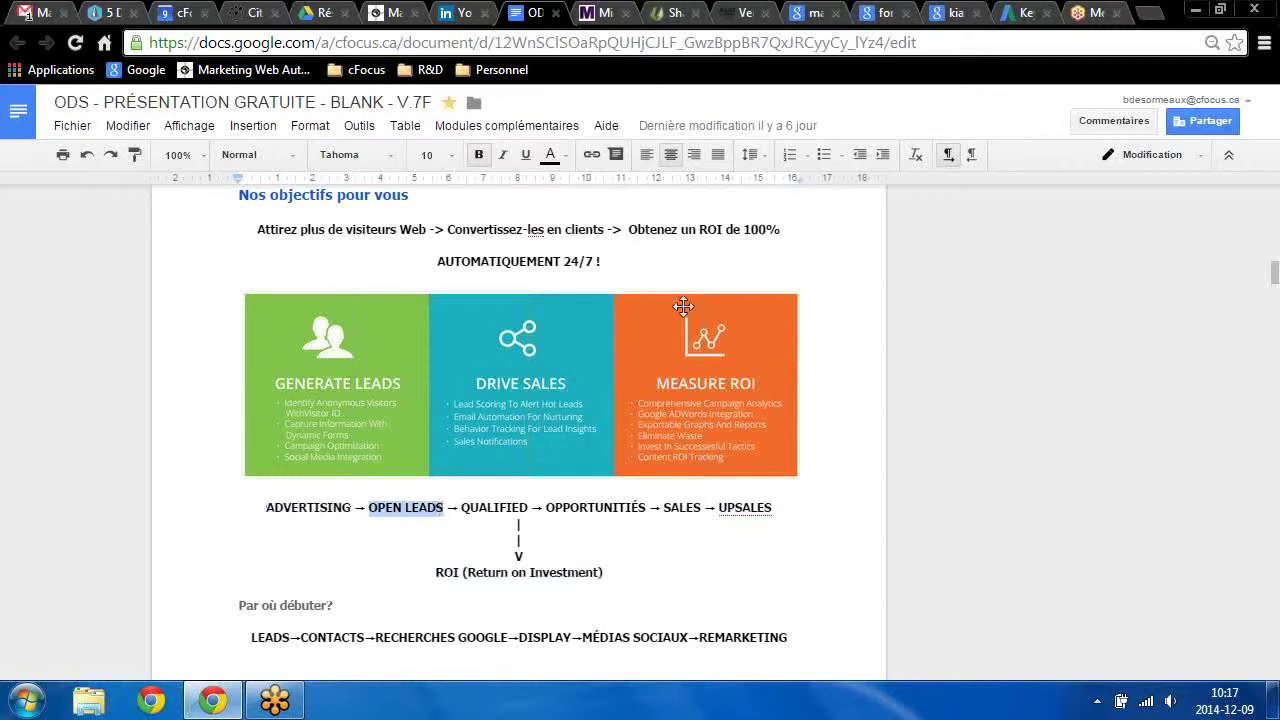
Revisit the clinic's home page and the presentation document, and switch to the SharpSpring VisitorID page.
{"action": "left_click", "coordinate": [604, 14]}
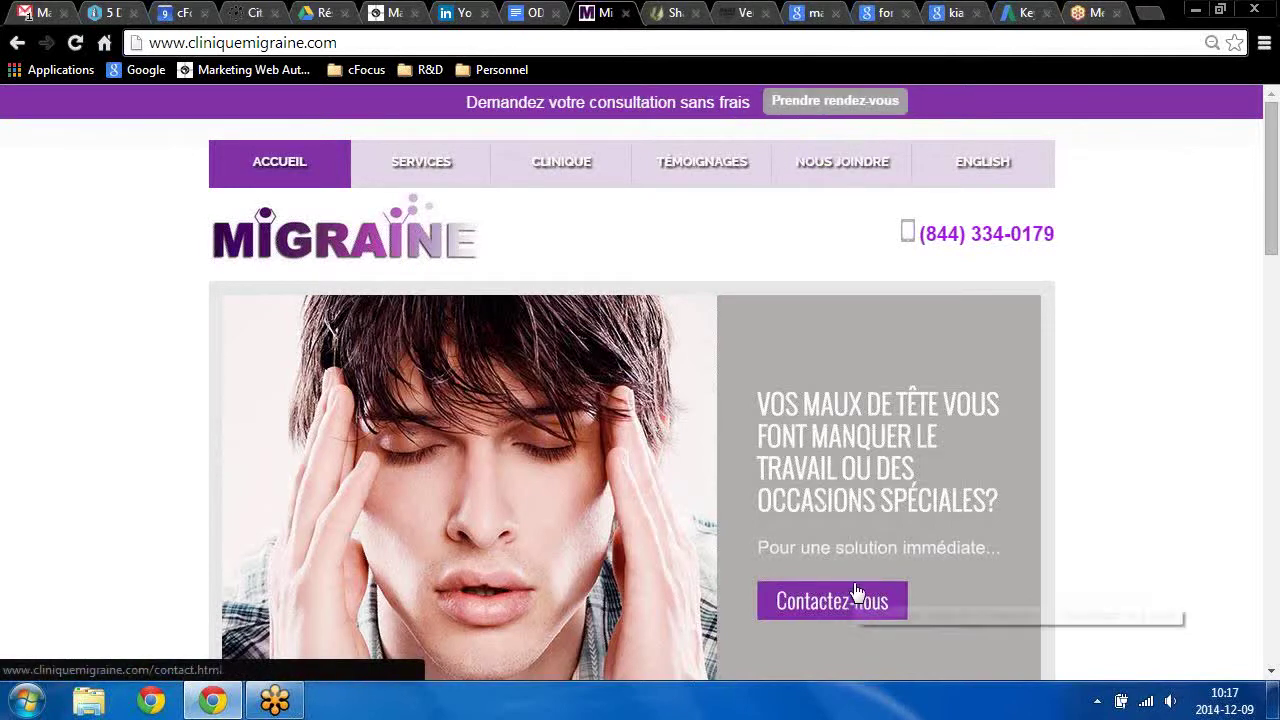
{"action": "left_click", "coordinate": [535, 12]}
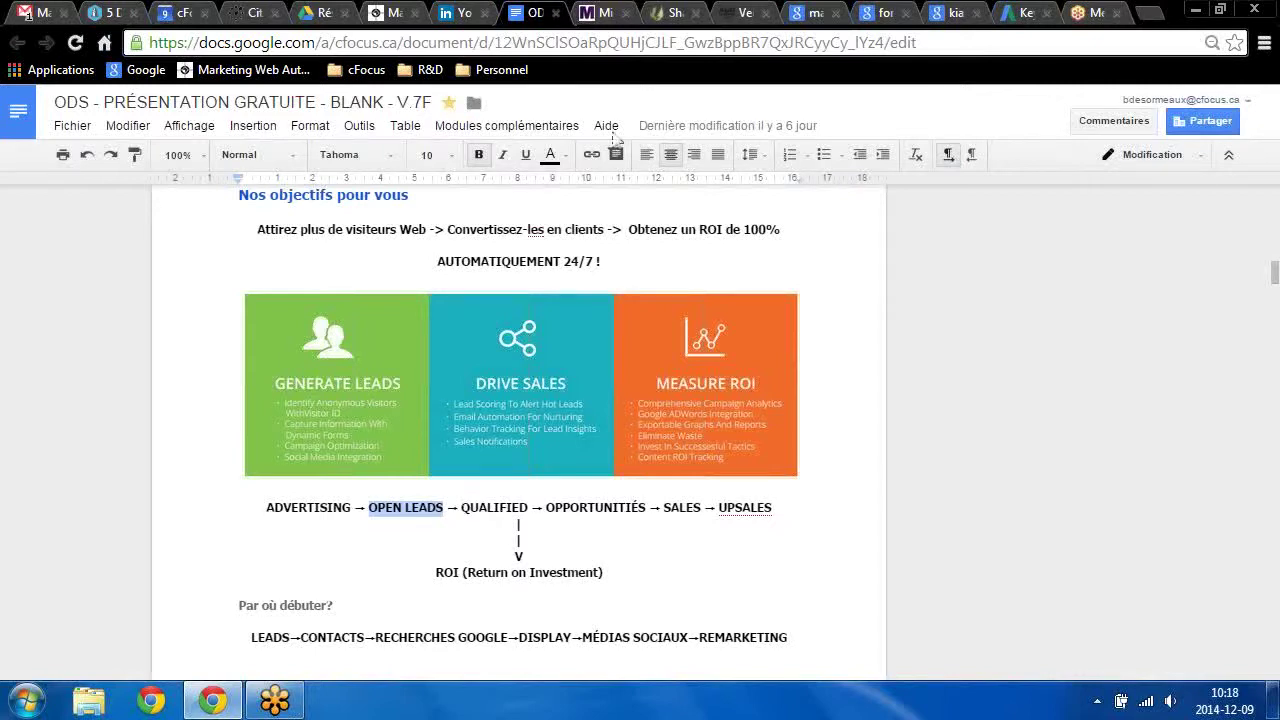
{"action": "left_click", "coordinate": [670, 16]}
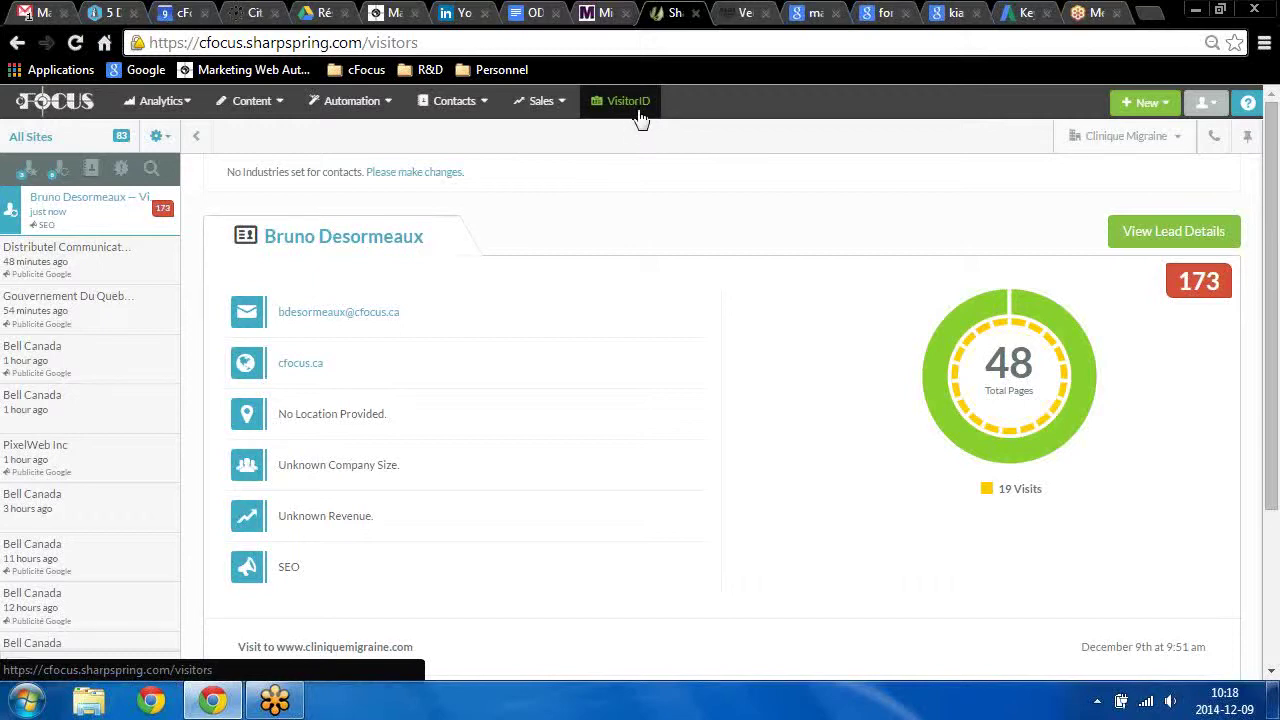
{"action": "left_click", "coordinate": [604, 20]}
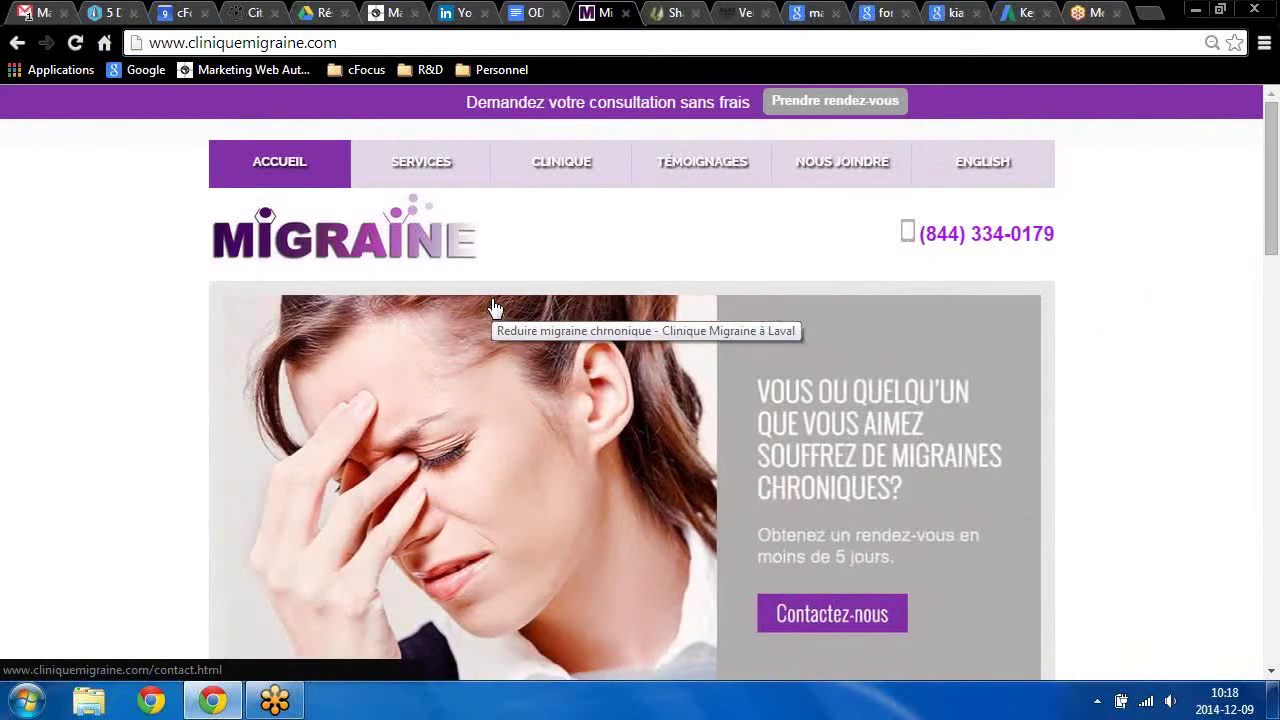
{"action": "left_click", "coordinate": [668, 14]}
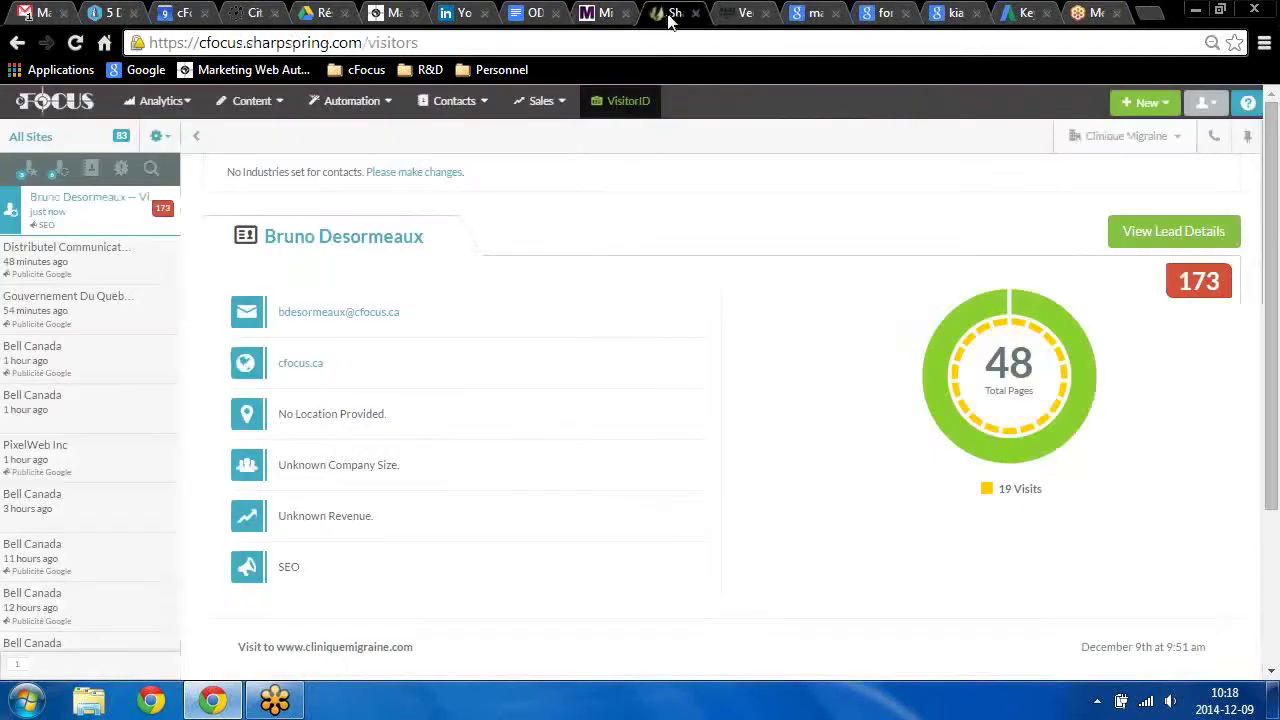
Open the Distributel Communications Limited visitor record and examine its company details, traffic source and pages visited.
{"action": "left_click", "coordinate": [97, 268]}
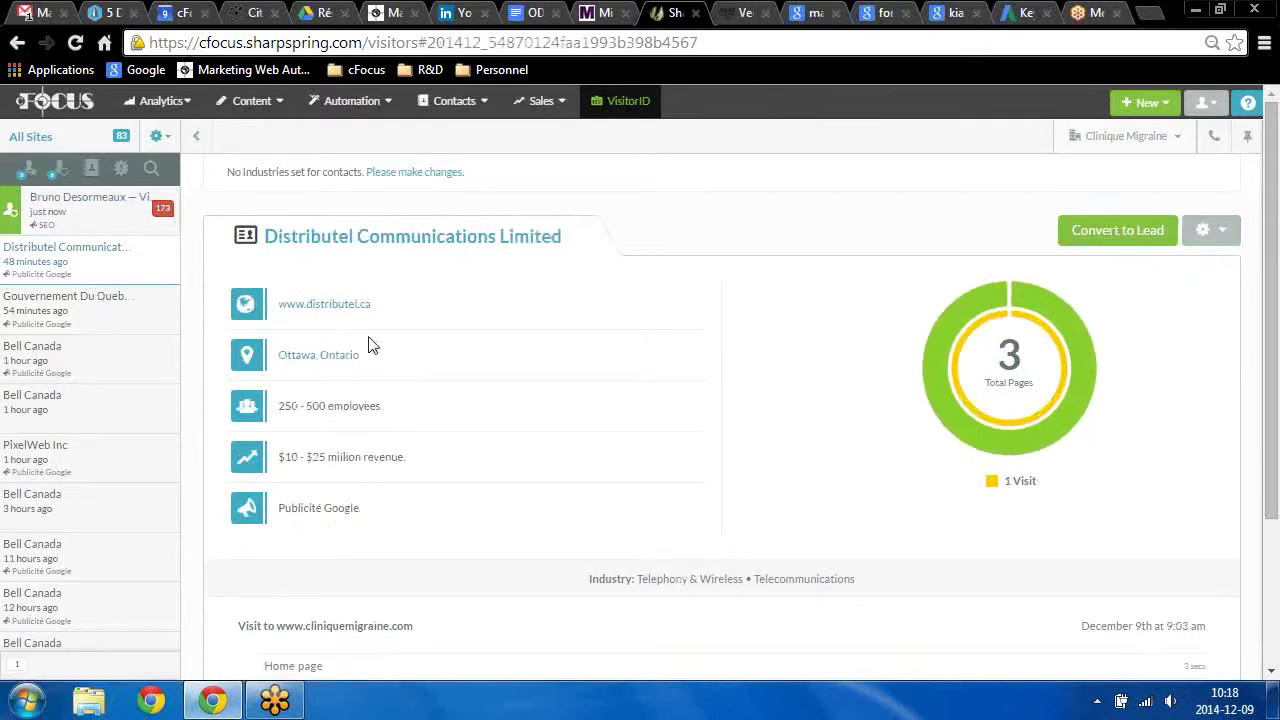
{"action": "scroll", "coordinate": [391, 433], "scroll_direction": "down", "scroll_amount": 1}
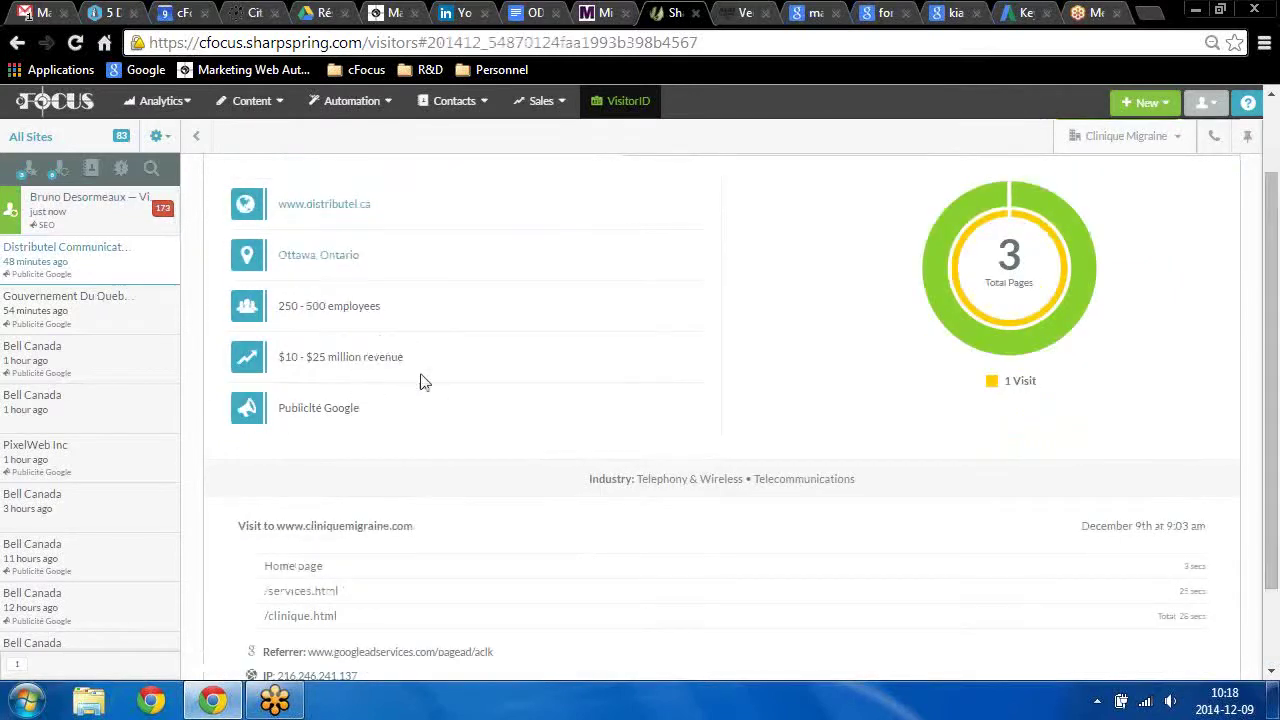
{"action": "scroll", "coordinate": [420, 380], "scroll_direction": "up", "scroll_amount": 1}
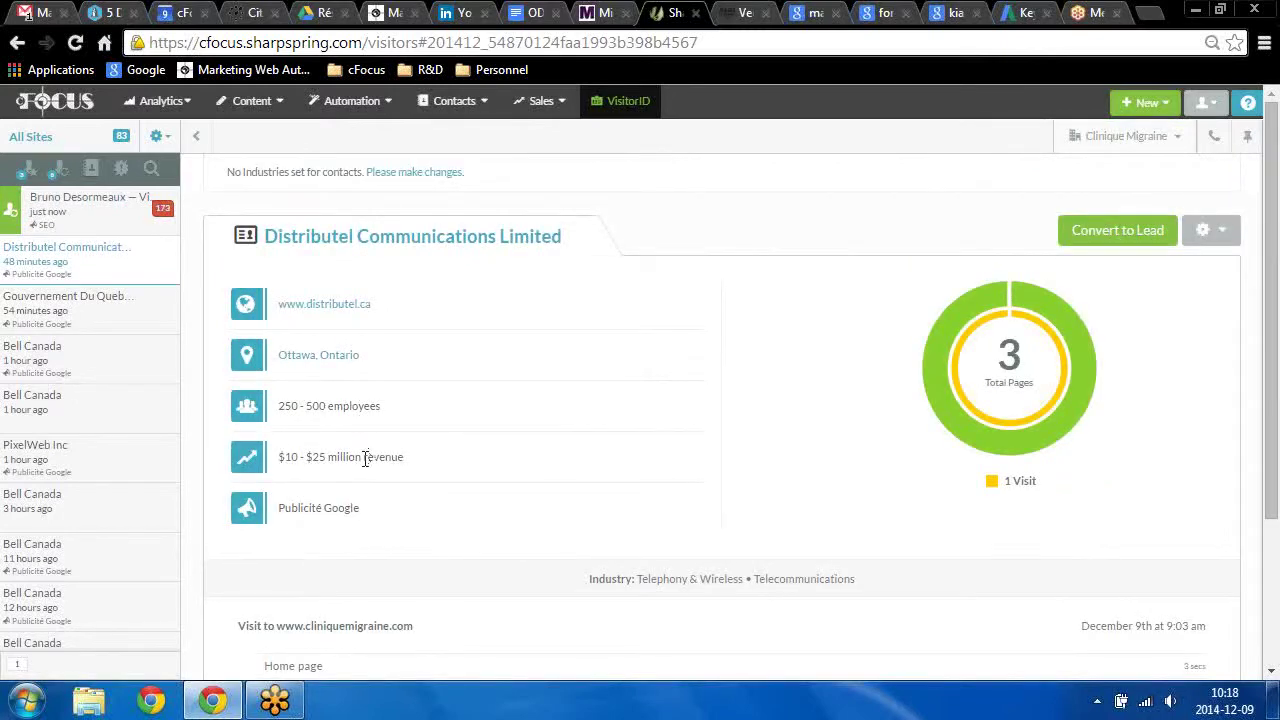
{"action": "scroll", "coordinate": [365, 458], "scroll_direction": "down", "scroll_amount": 1}
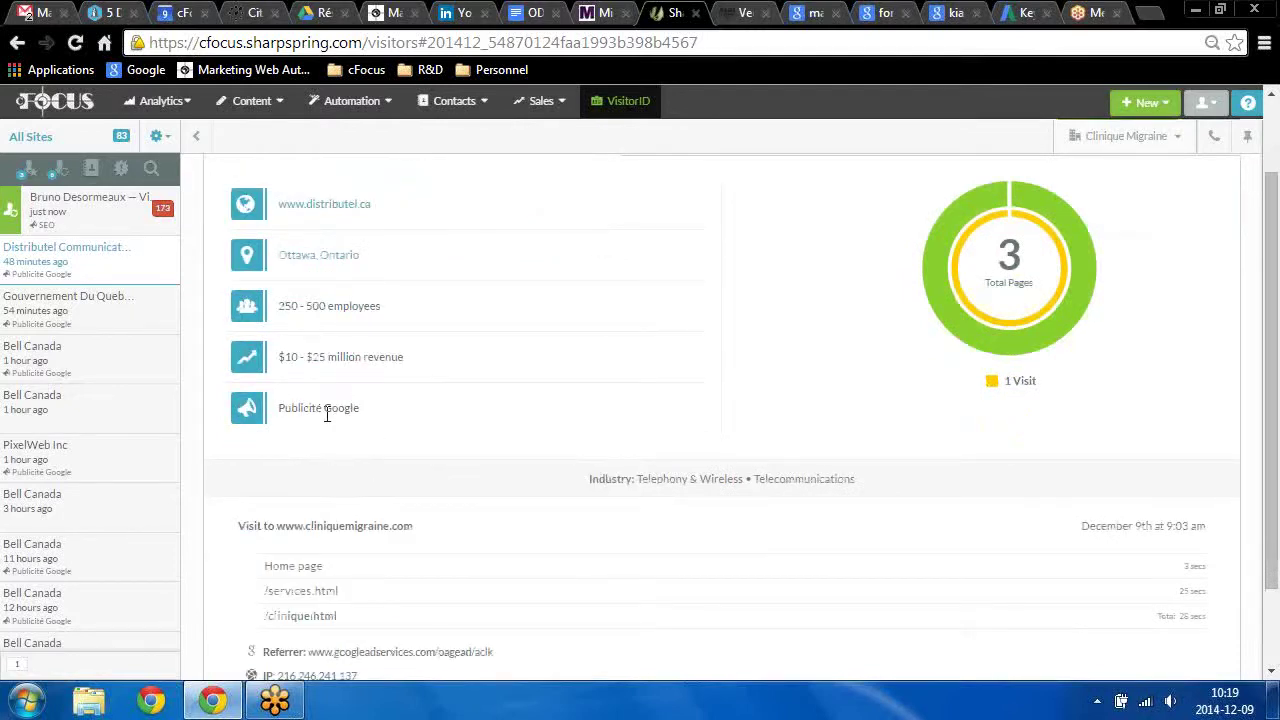
{"action": "scroll", "coordinate": [326, 418], "scroll_direction": "down", "scroll_amount": 1}
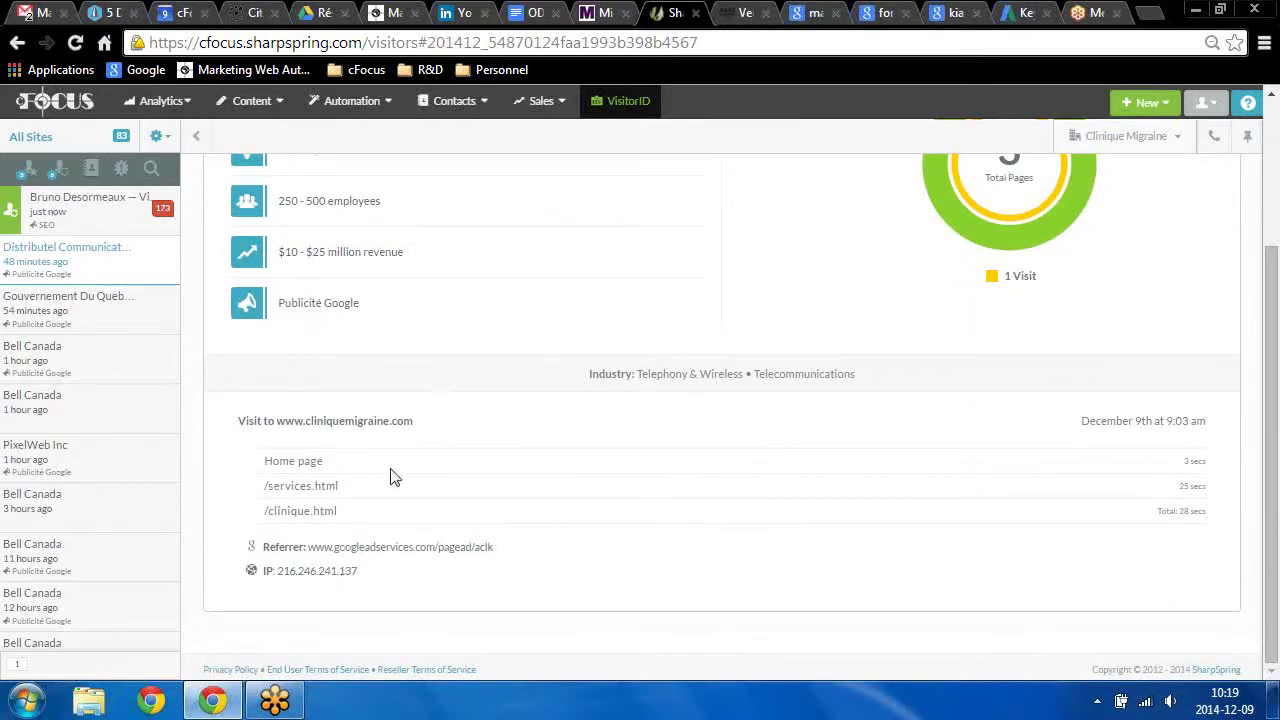
{"action": "scroll", "coordinate": [420, 430], "scroll_direction": "up", "scroll_amount": 2}
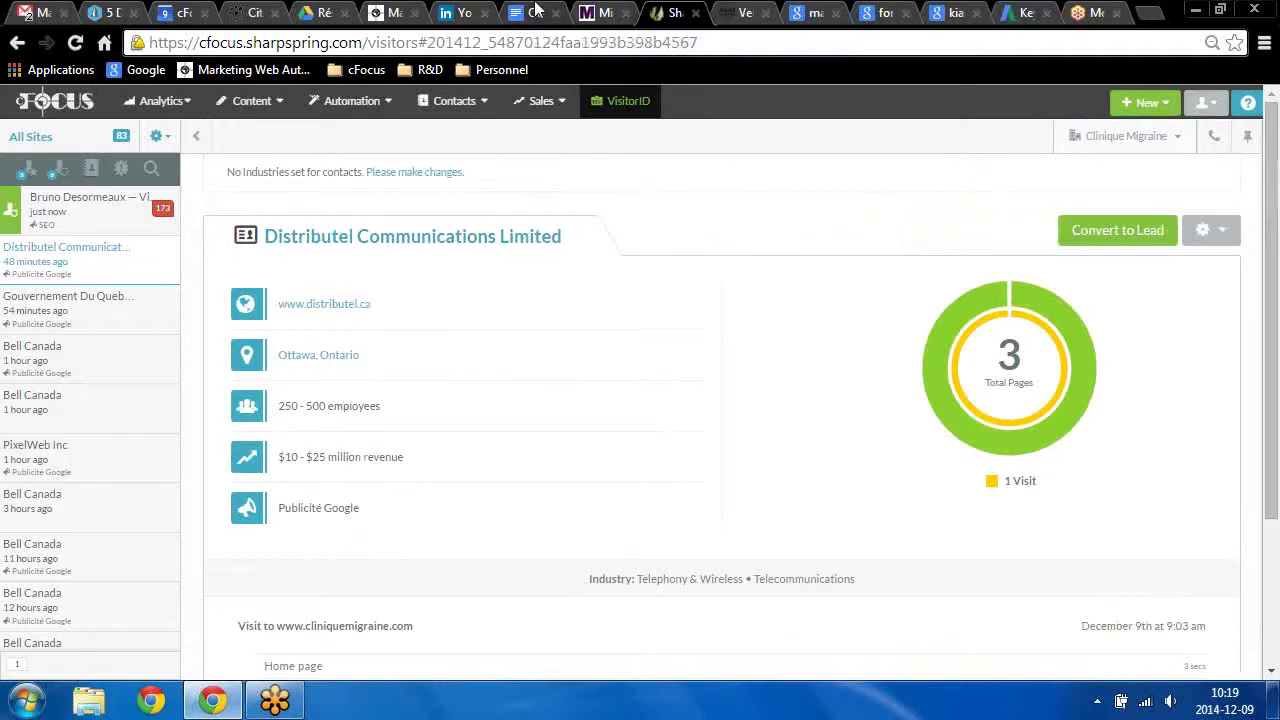
Compare the clinic website's pages and contact options with the Distributel visit details and the visitor list in SharpSpring.
{"action": "left_click", "coordinate": [601, 16]}
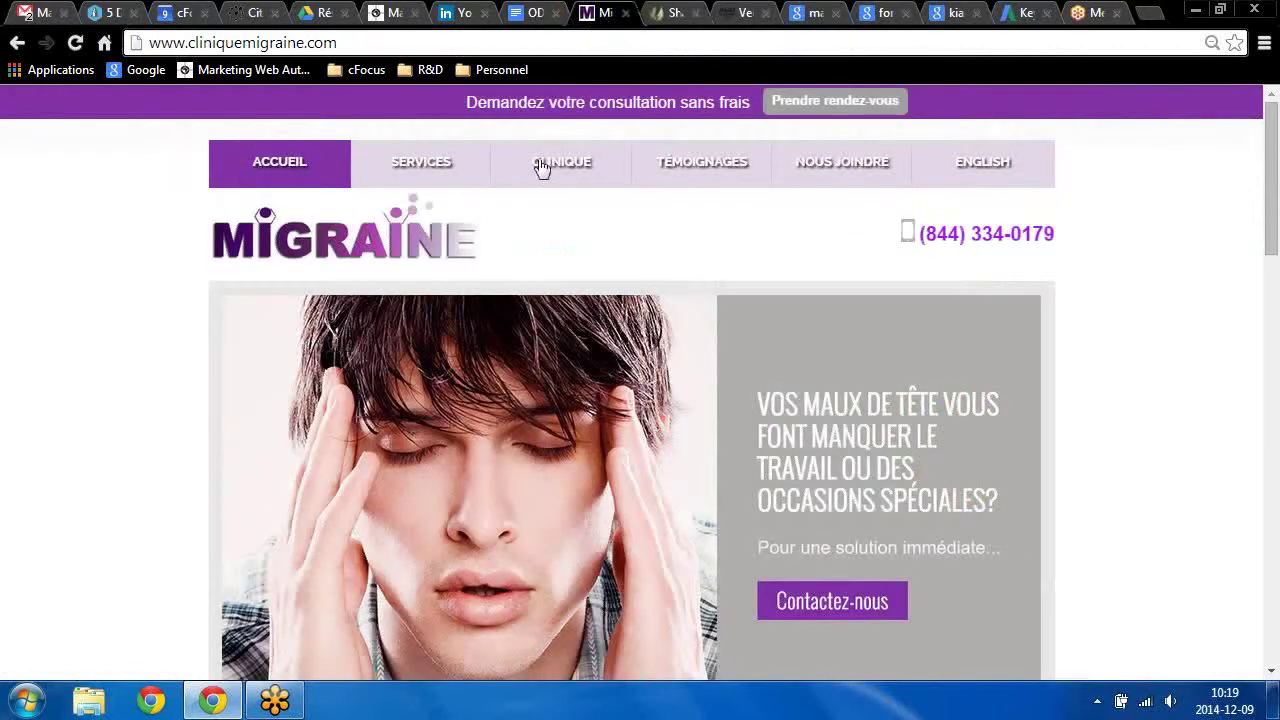
{"action": "left_click", "coordinate": [672, 15]}
{"action": "scroll", "coordinate": [531, 297], "scroll_direction": "down", "scroll_amount": 3}
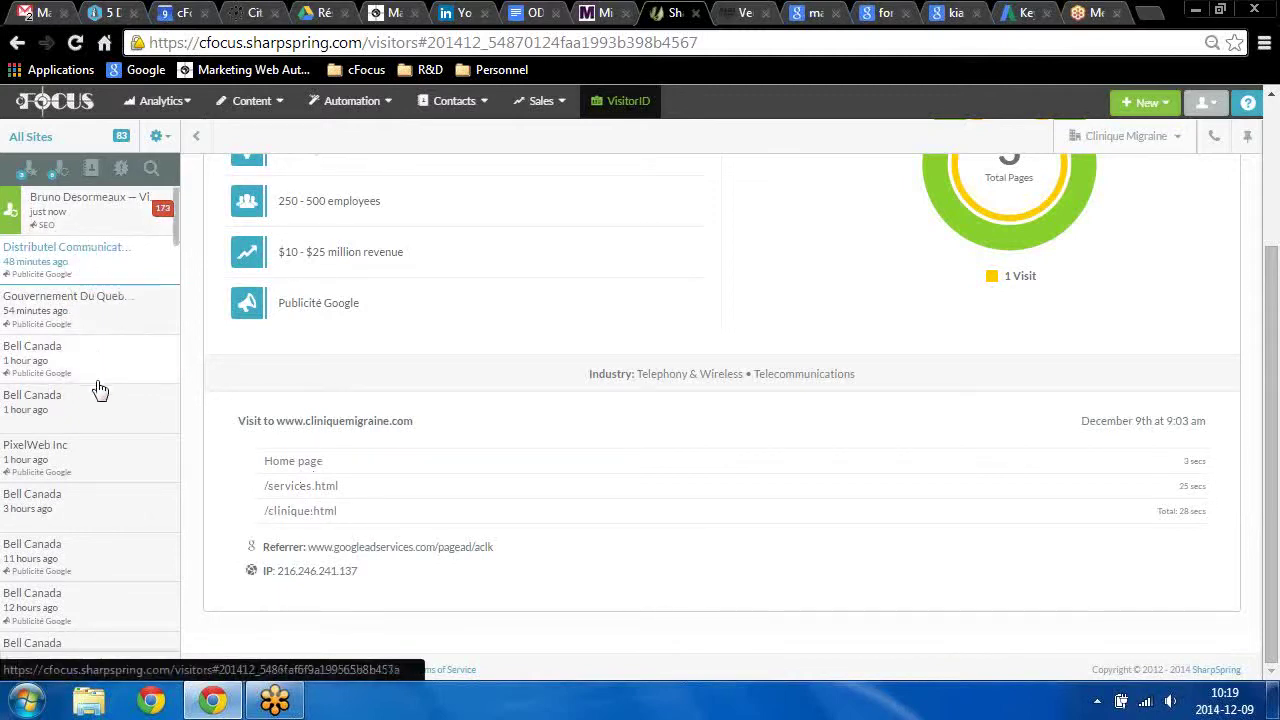
{"action": "scroll", "coordinate": [434, 414], "scroll_direction": "up", "scroll_amount": 3}
{"action": "left_click", "coordinate": [603, 14]}
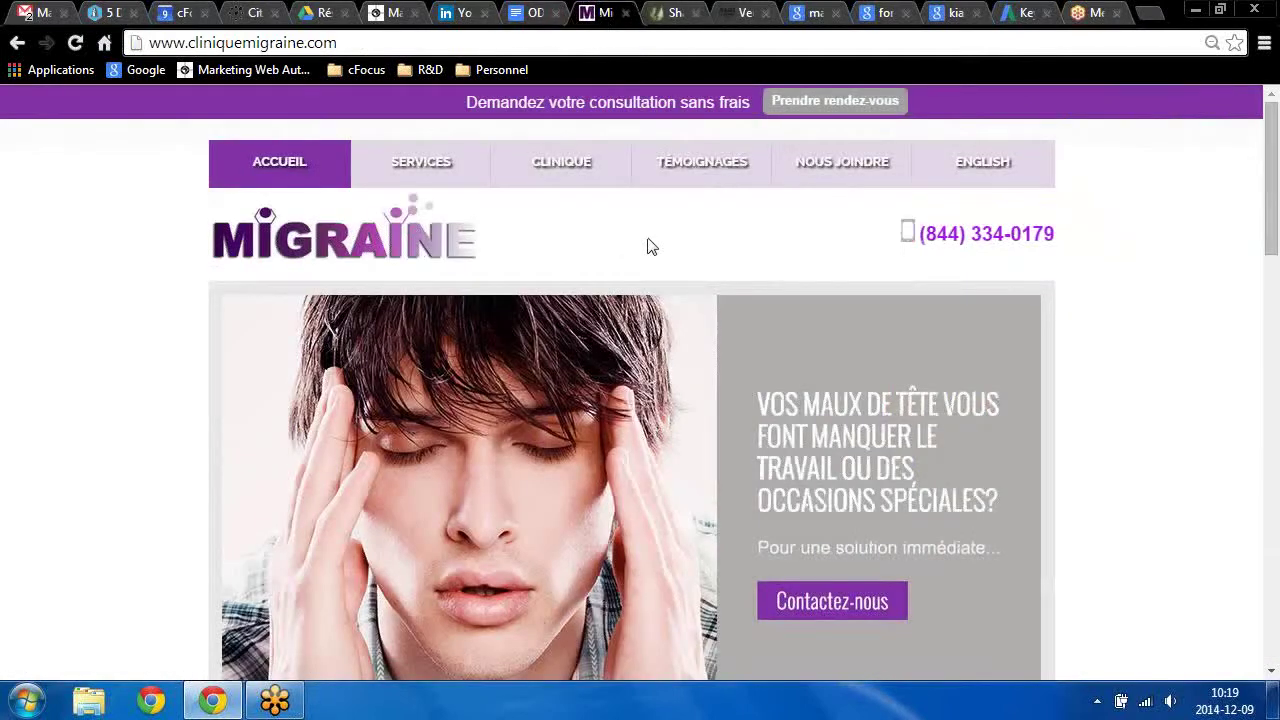
{"action": "left_click", "coordinate": [652, 13]}
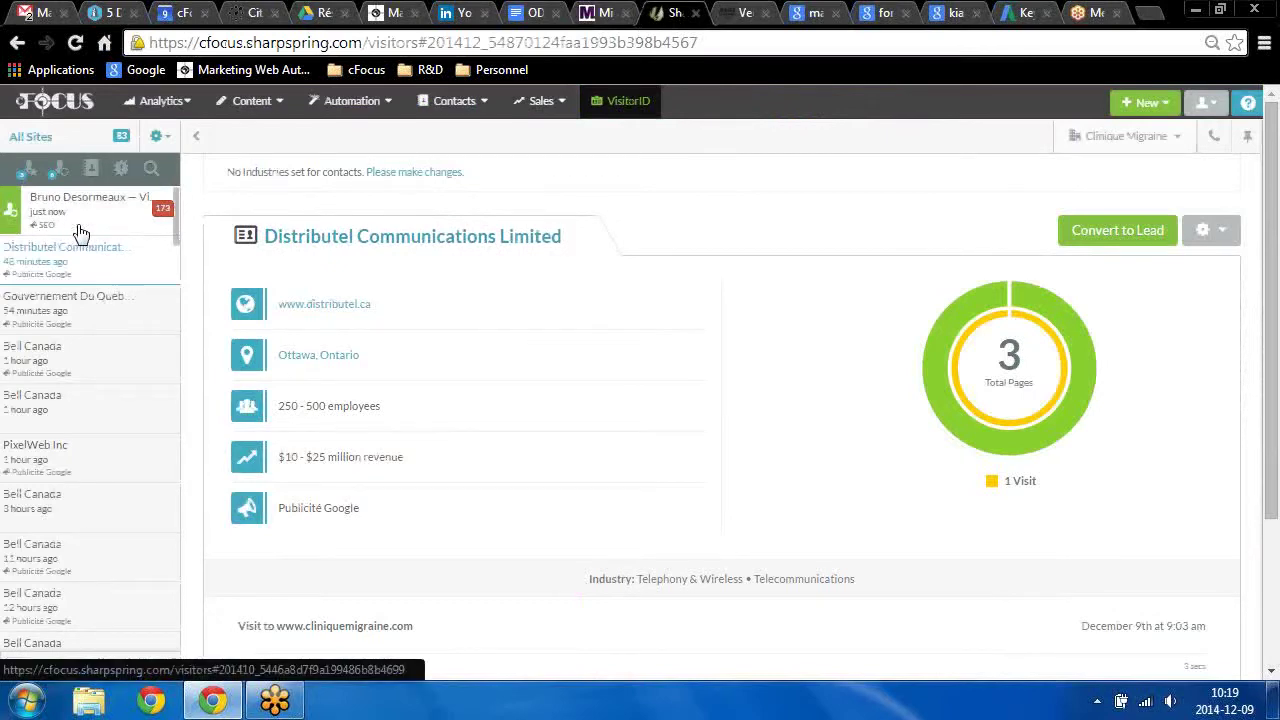
{"action": "left_click", "coordinate": [597, 22]}
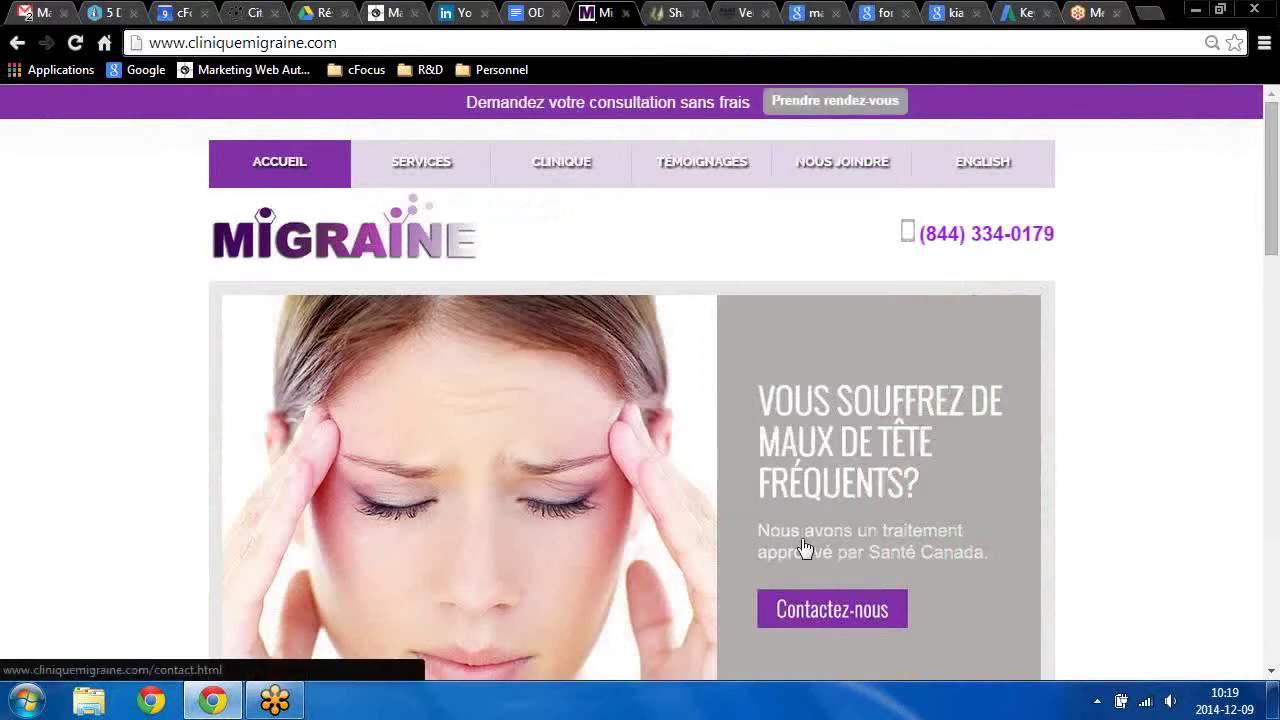
{"action": "left_click", "coordinate": [663, 15]}
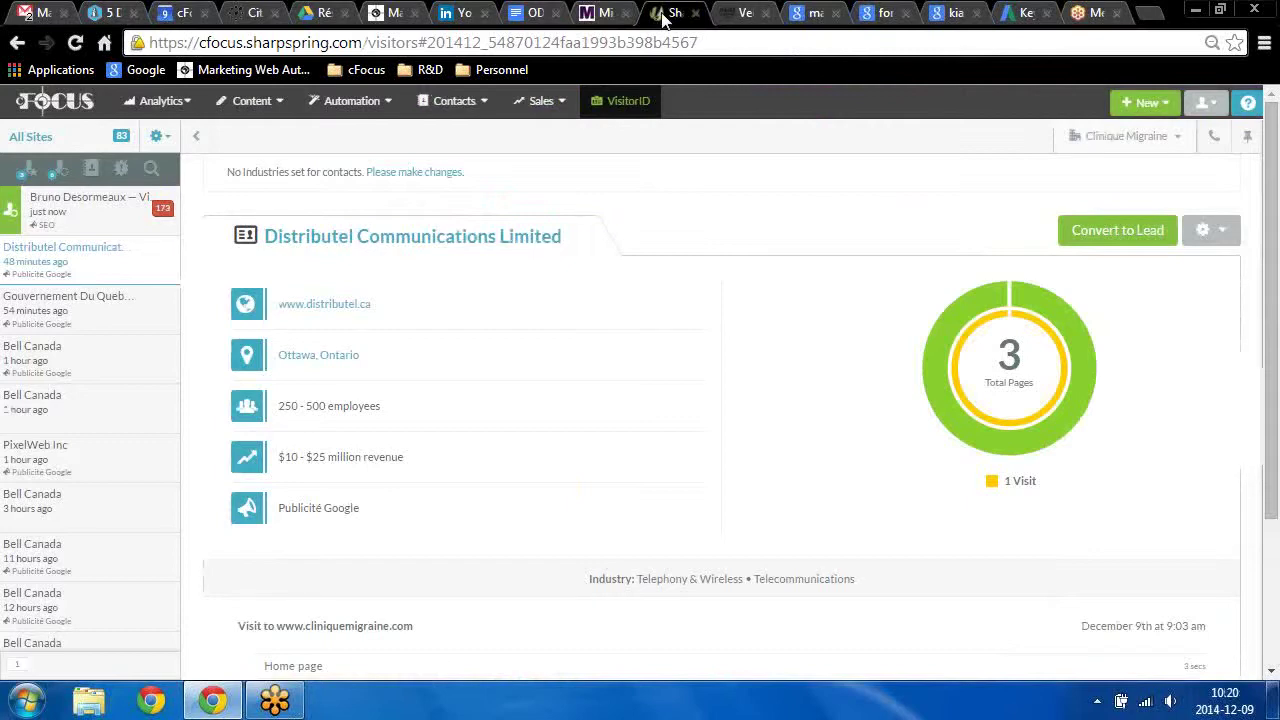
Open the identified lead's visitor record, highlight the IP address of the visit, and open the full lead details.
{"action": "left_click", "coordinate": [86, 216]}
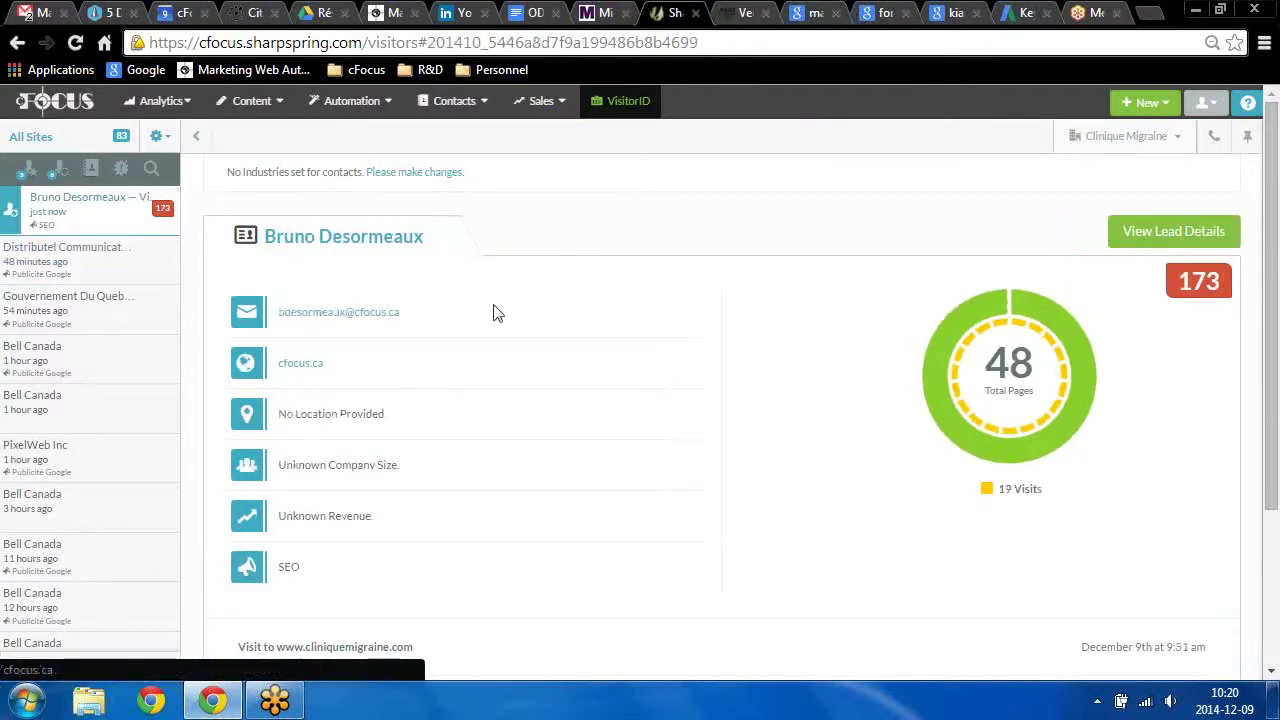
{"action": "scroll", "coordinate": [306, 480], "scroll_direction": "down", "scroll_amount": 2}
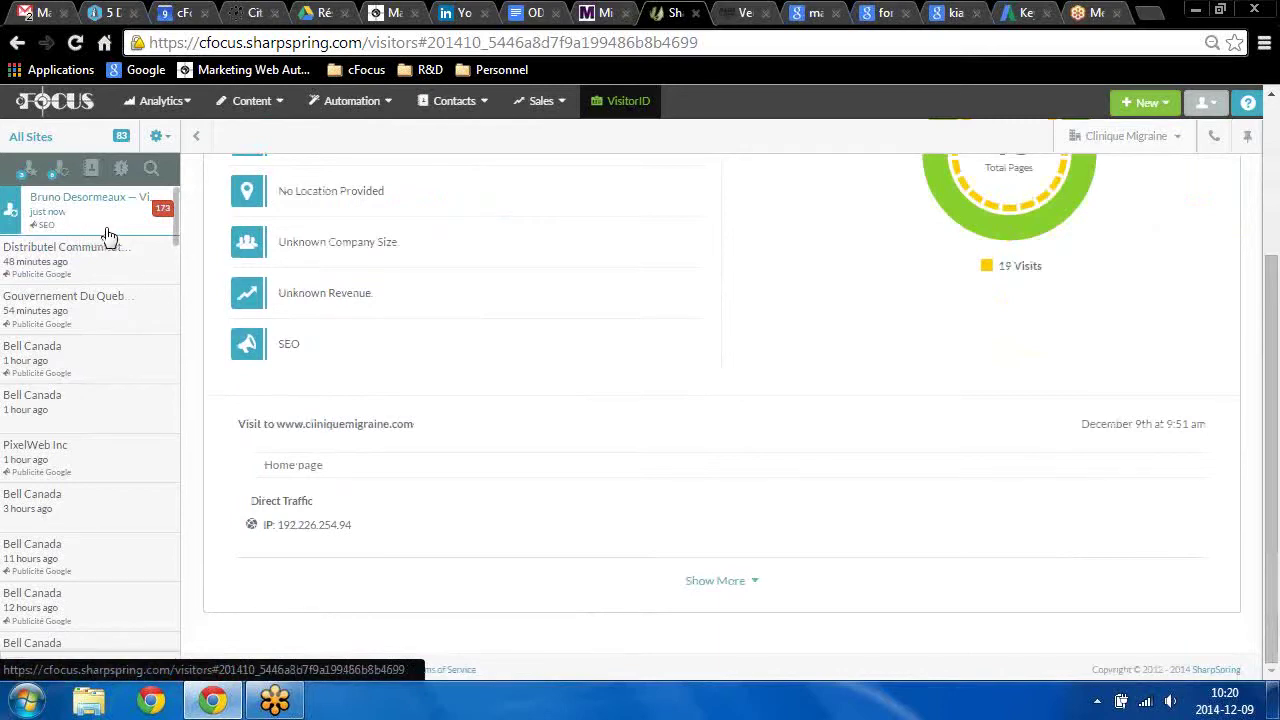
{"action": "scroll", "coordinate": [450, 393], "scroll_direction": "up", "scroll_amount": 2}
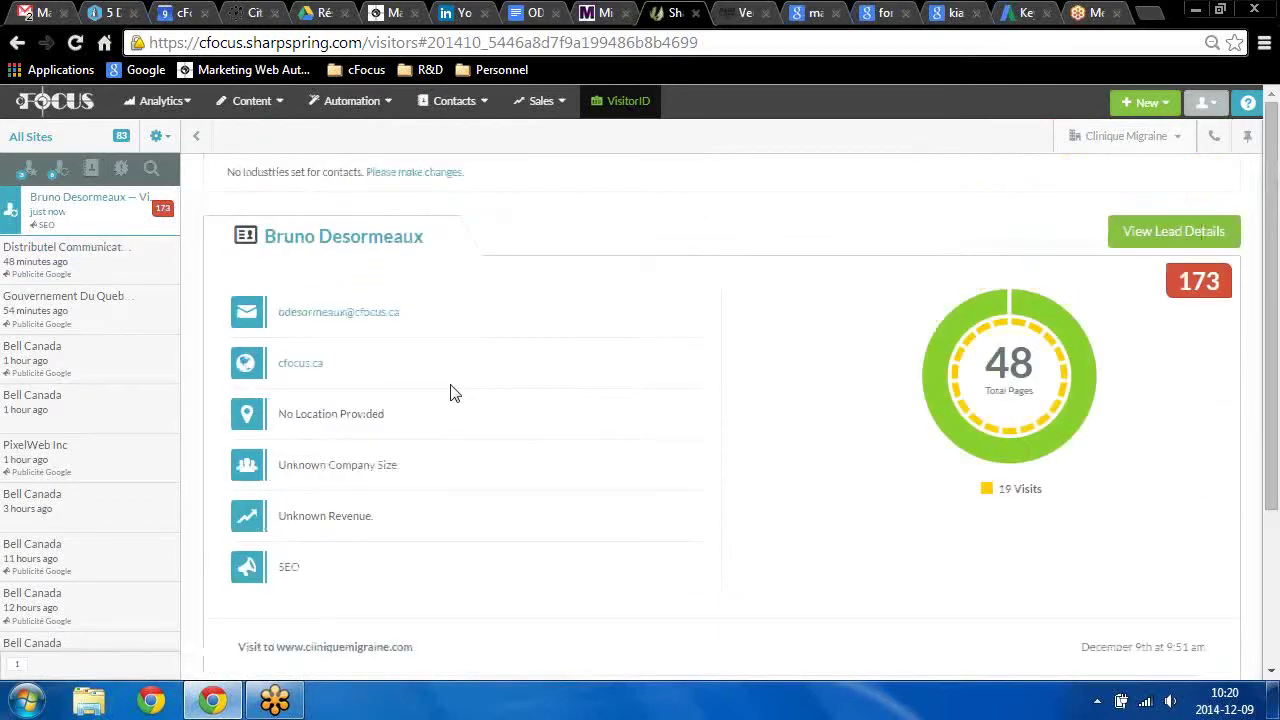
{"action": "scroll", "coordinate": [450, 393], "scroll_direction": "down", "scroll_amount": 1}
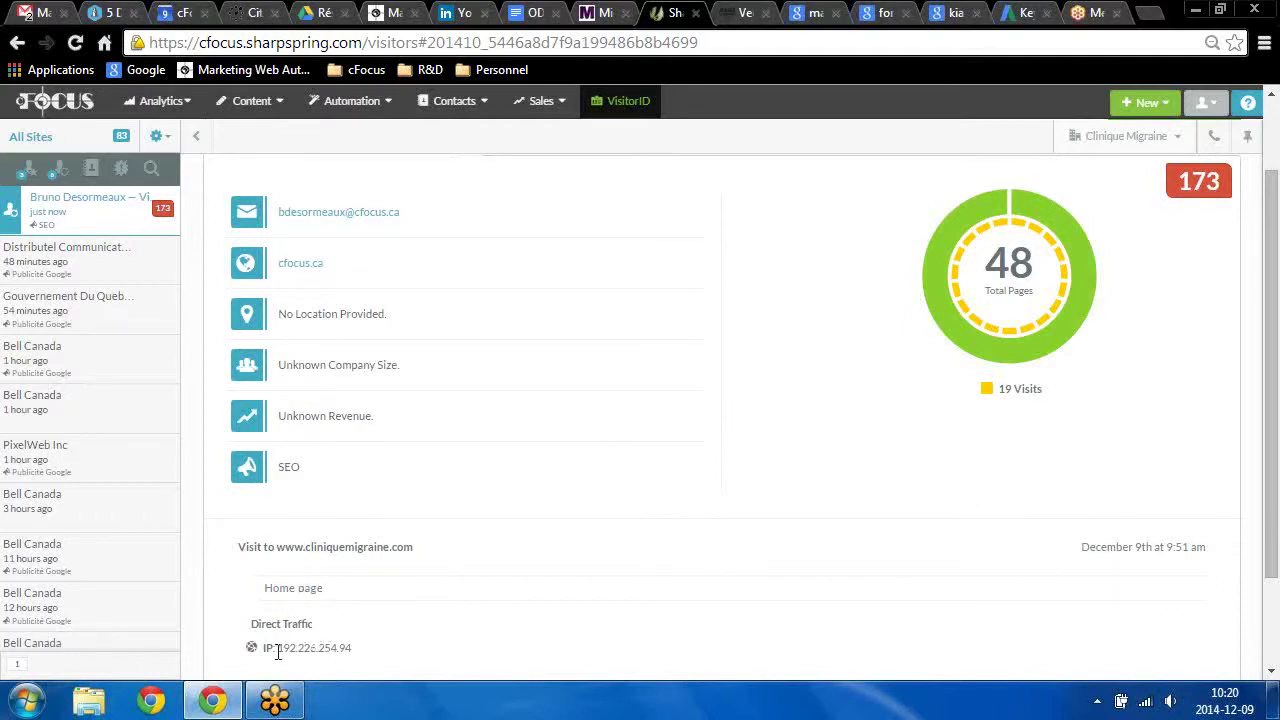
{"action": "left_click_drag", "start_coordinate": [274, 647], "coordinate": [372, 652]}
{"action": "scroll", "coordinate": [900, 457], "scroll_direction": "up", "scroll_amount": 1}
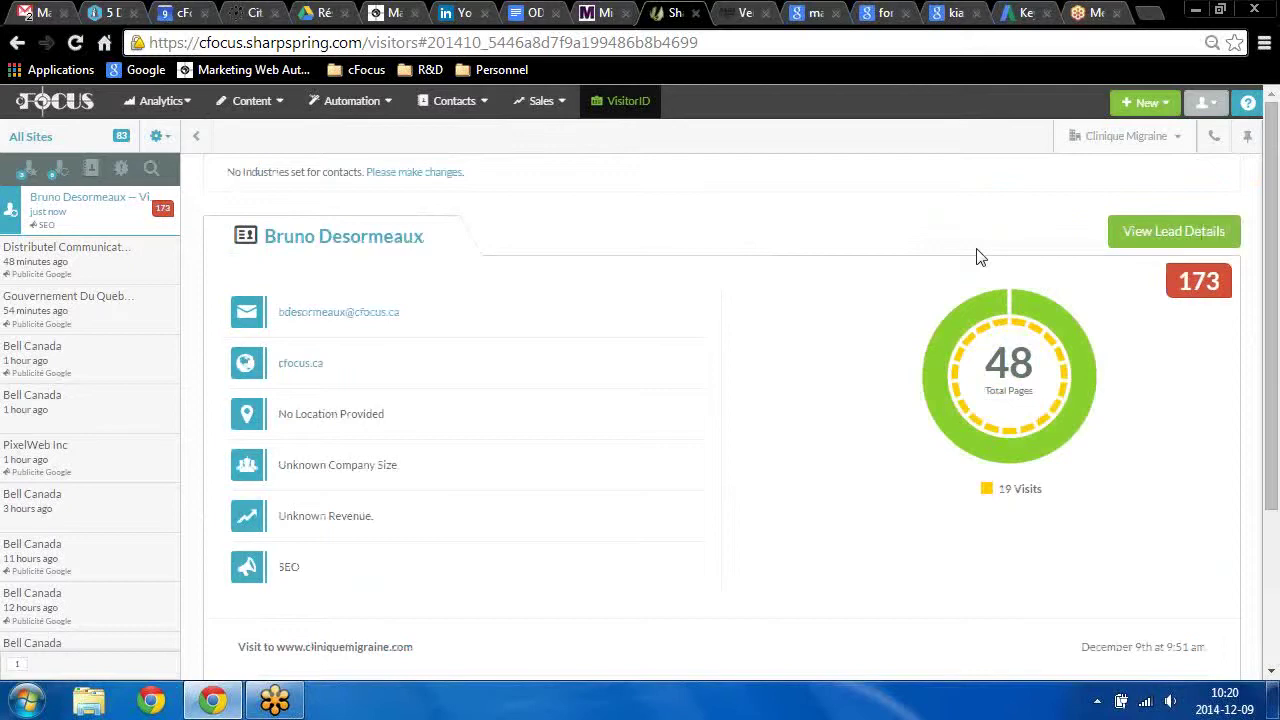
{"action": "left_click", "coordinate": [1180, 233]}
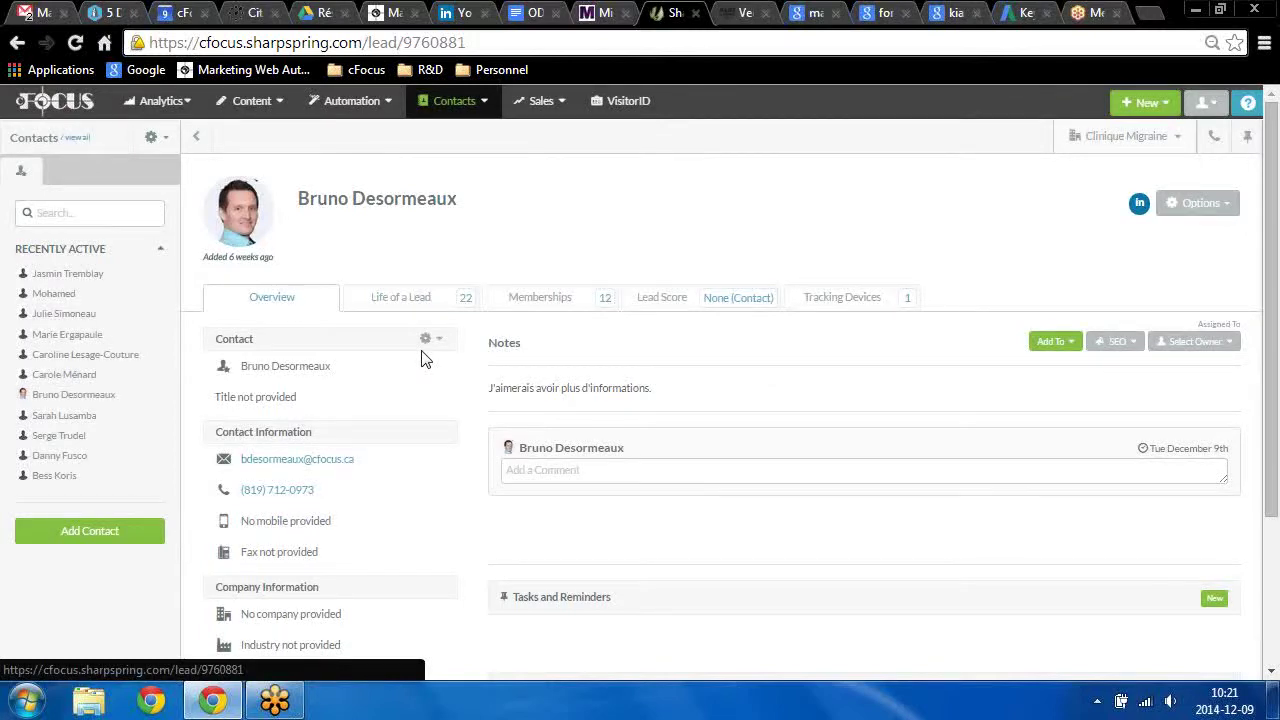
Highlight "QUALIFIED" in the funnel line of the ODS presentation document.
{"action": "left_click", "coordinate": [532, 17]}
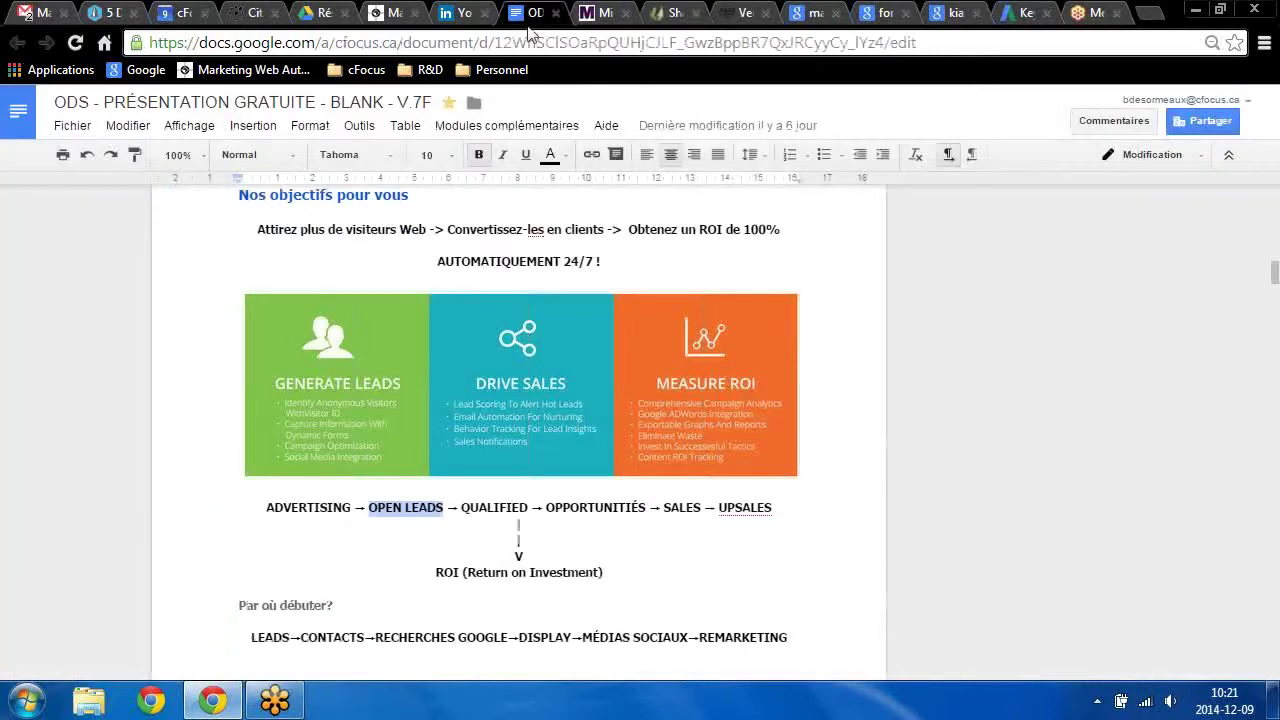
{"action": "left_click", "coordinate": [462, 507]}
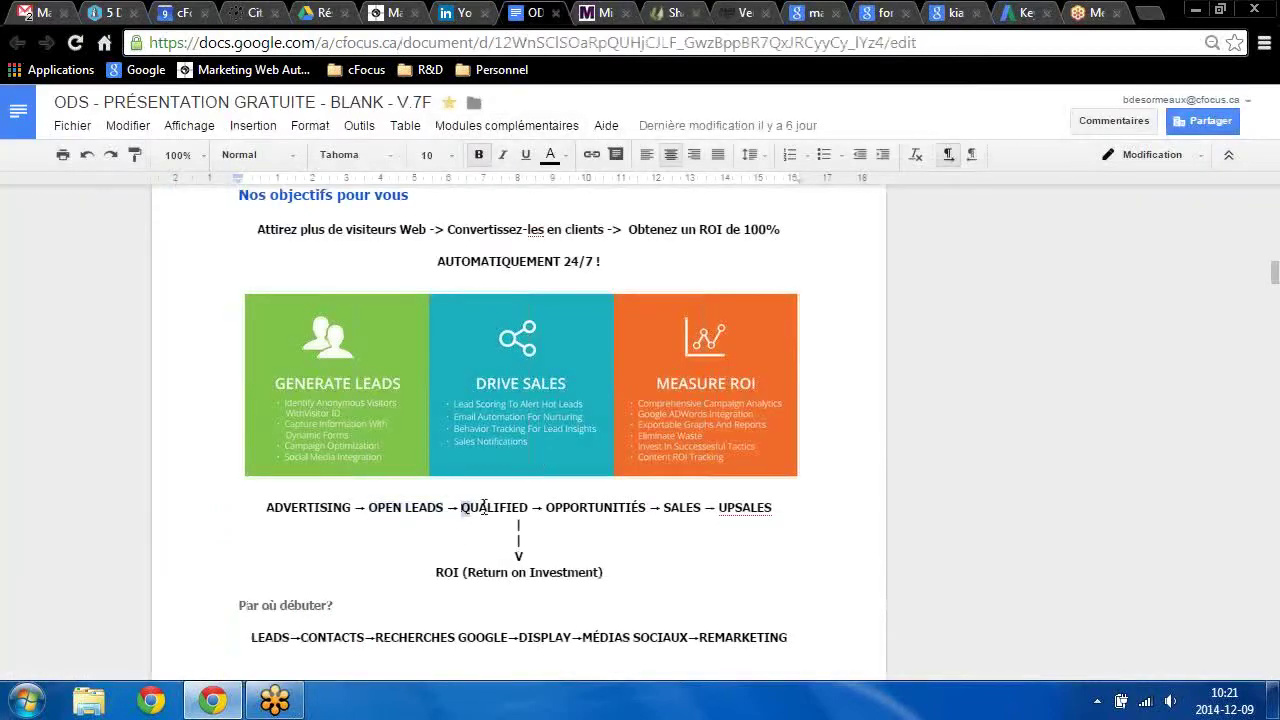
{"action": "left_click_drag", "start_coordinate": [484, 507], "coordinate": [528, 508]}
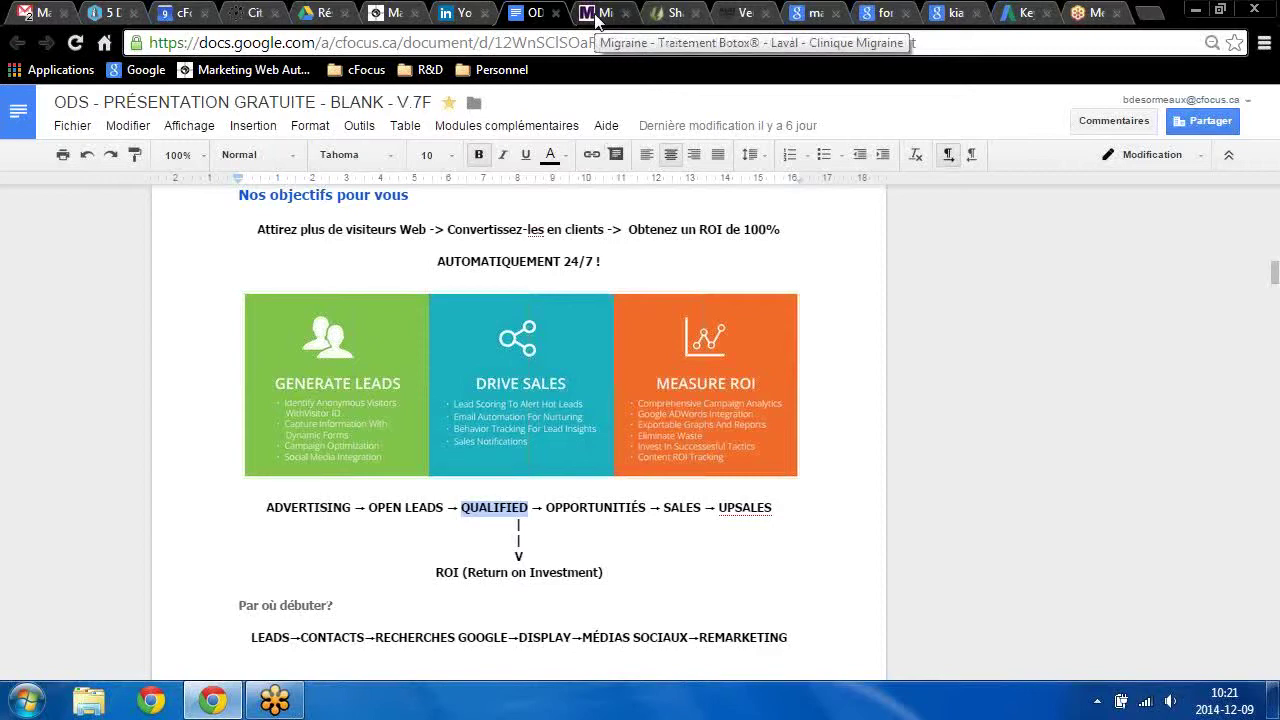
Open the contact's Life of a Lead timeline in SharpSpring and examine the 11/25 and 11/27 website visits.
{"action": "left_click", "coordinate": [668, 14]}
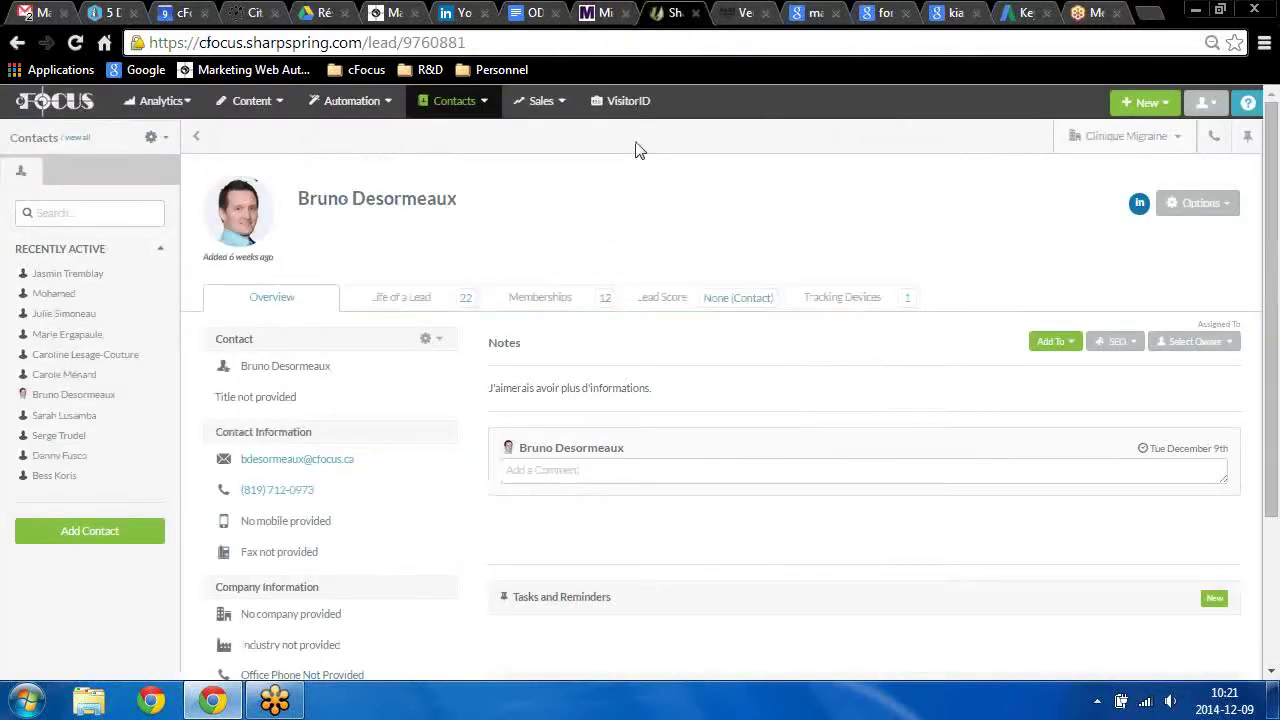
{"action": "left_click", "coordinate": [405, 300]}
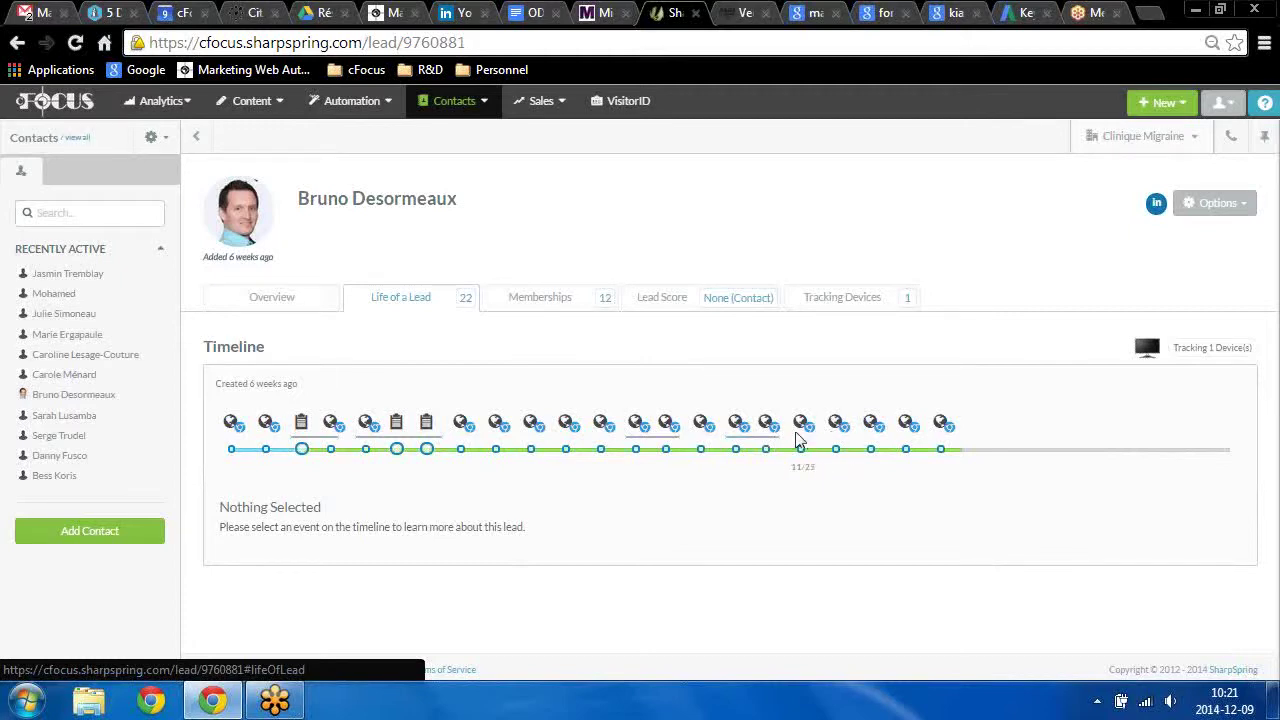
{"action": "left_click", "coordinate": [803, 426]}
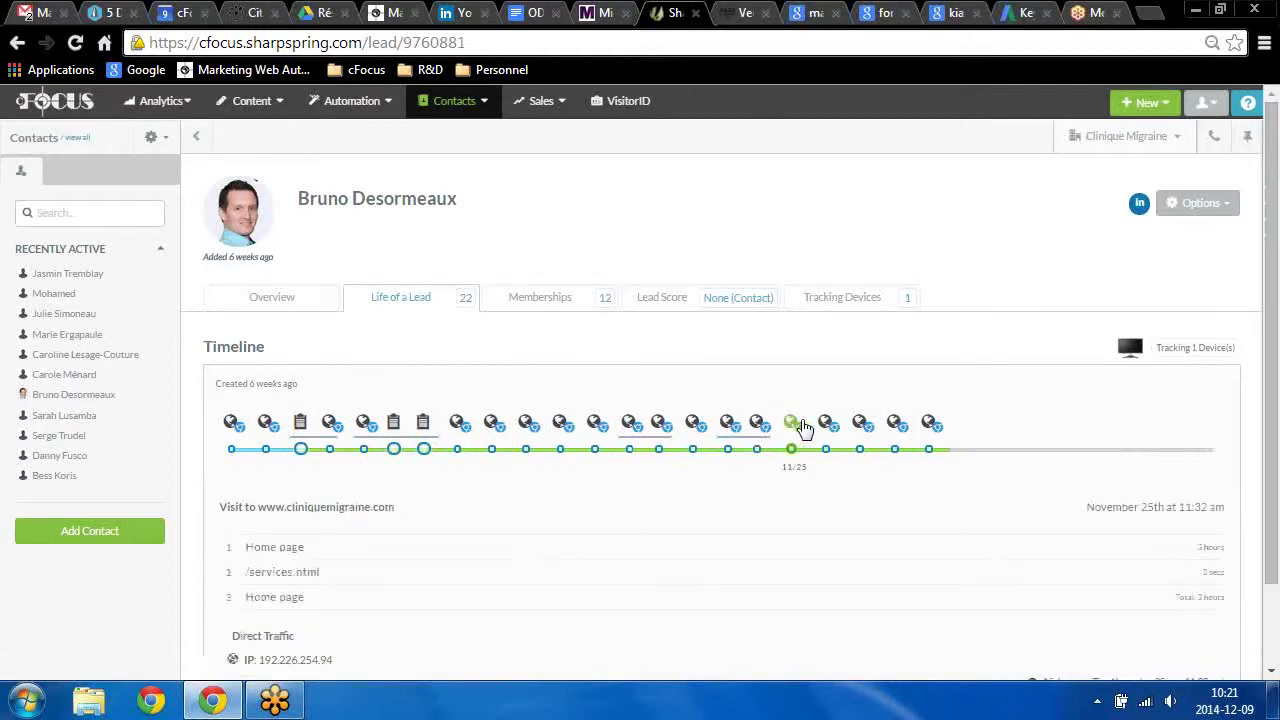
{"action": "scroll", "coordinate": [414, 586], "scroll_direction": "down", "scroll_amount": 1}
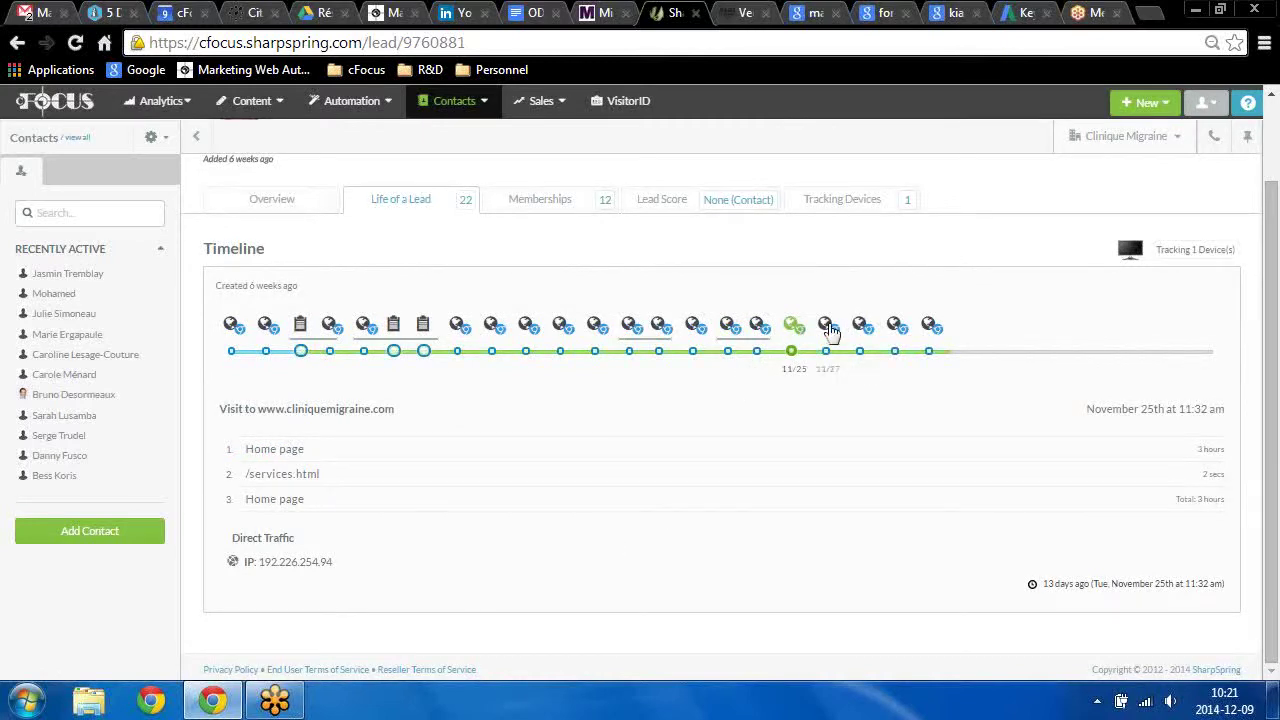
{"action": "left_click", "coordinate": [830, 330]}
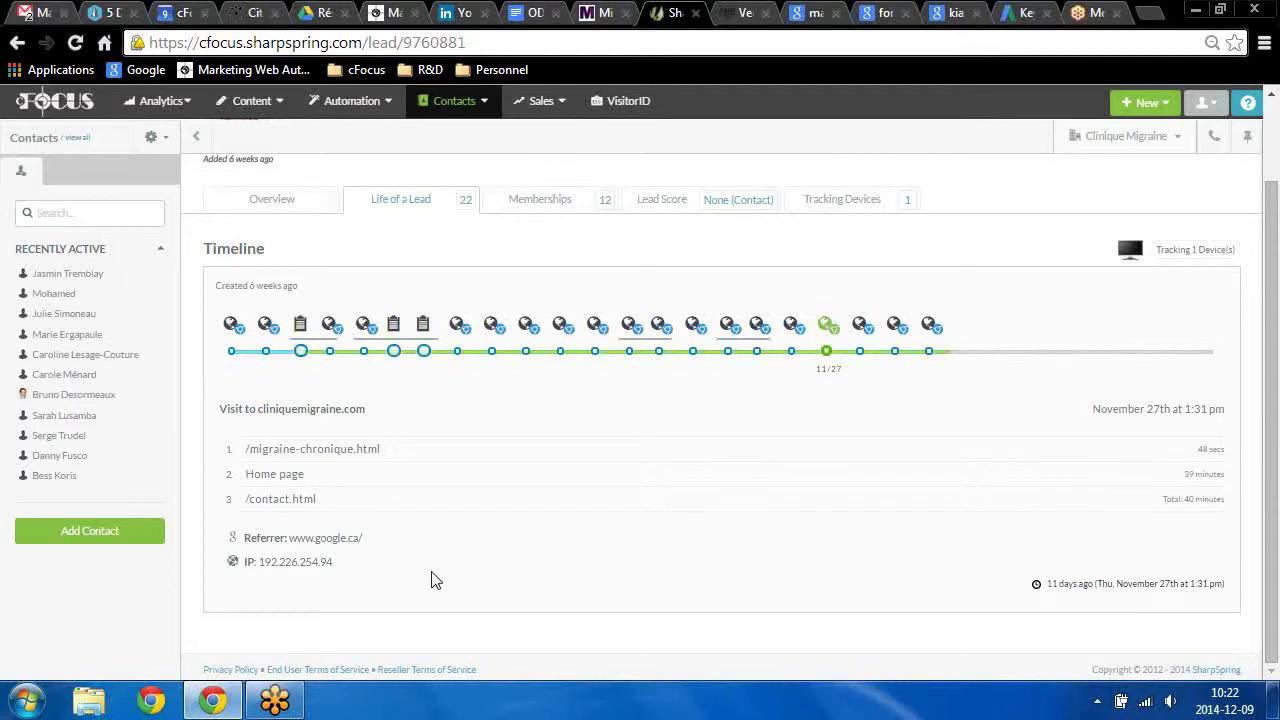
Highlight "OPPORTUNITIÉS" in the funnel line of the ODS presentation document.
{"action": "left_click", "coordinate": [462, 100]}
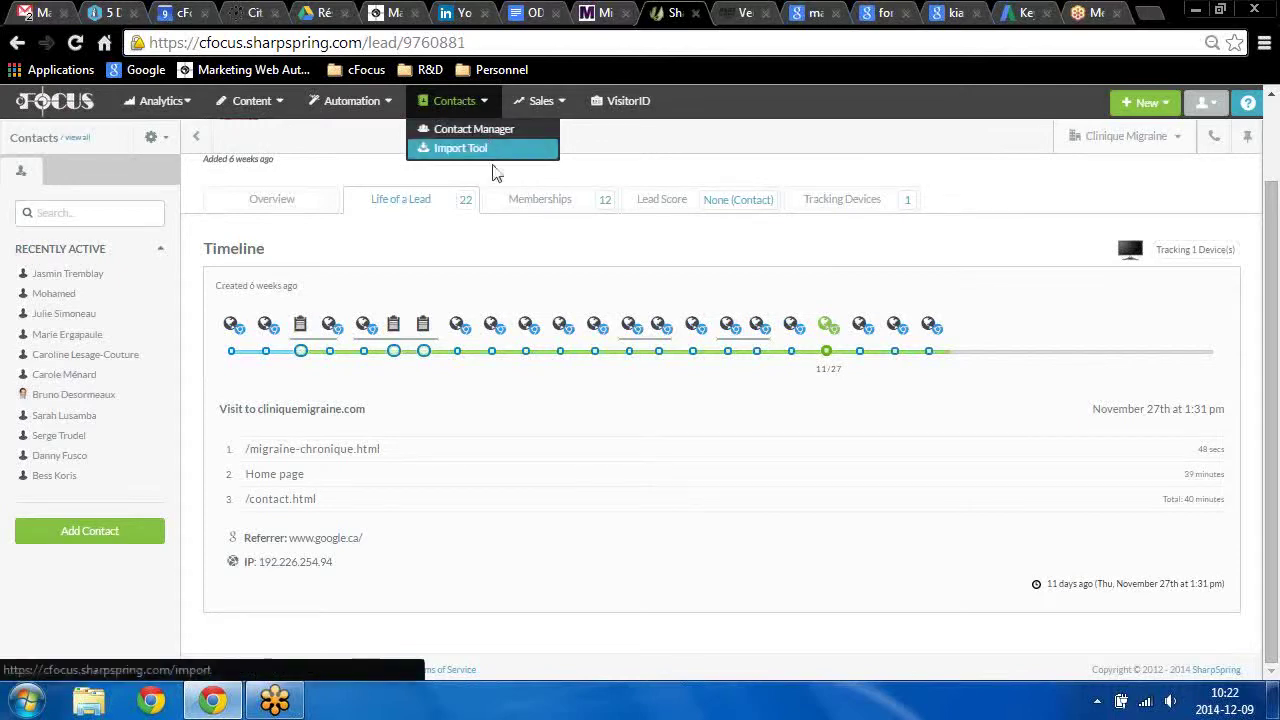
{"action": "mouse_move", "coordinate": [540, 108]}
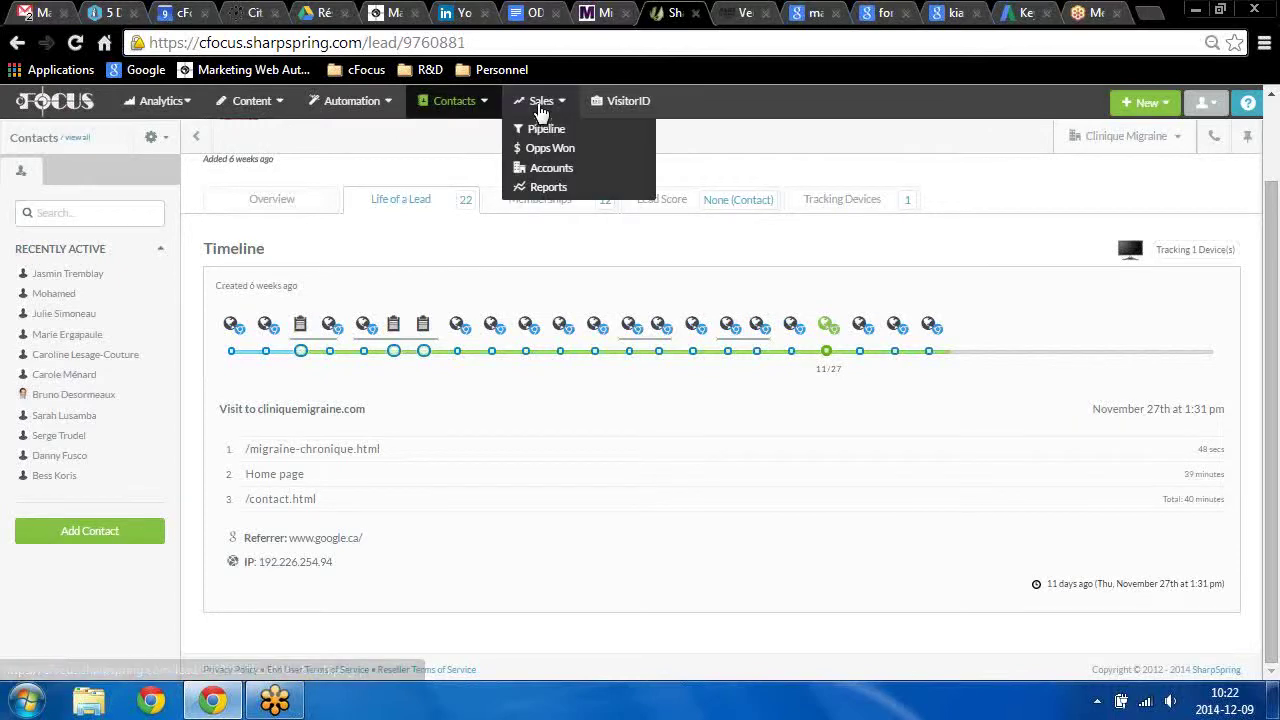
{"action": "left_click", "coordinate": [535, 12]}
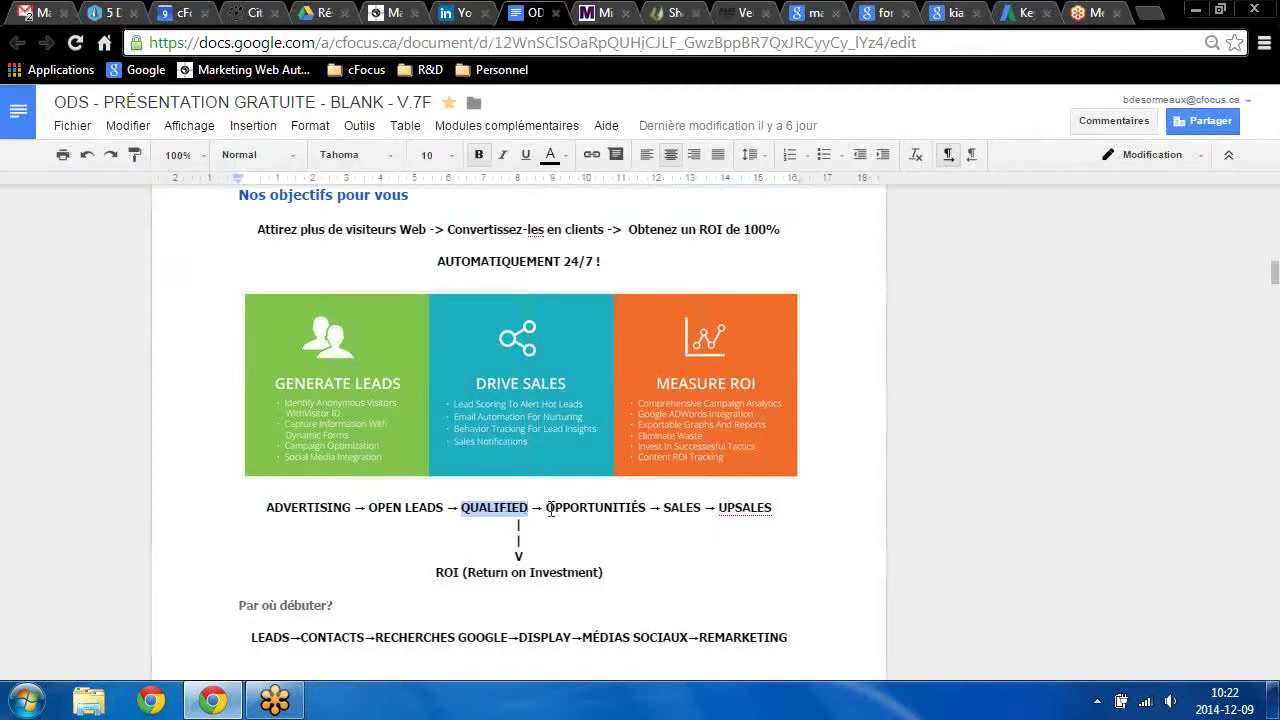
{"action": "left_click_drag", "start_coordinate": [548, 508], "coordinate": [647, 513]}
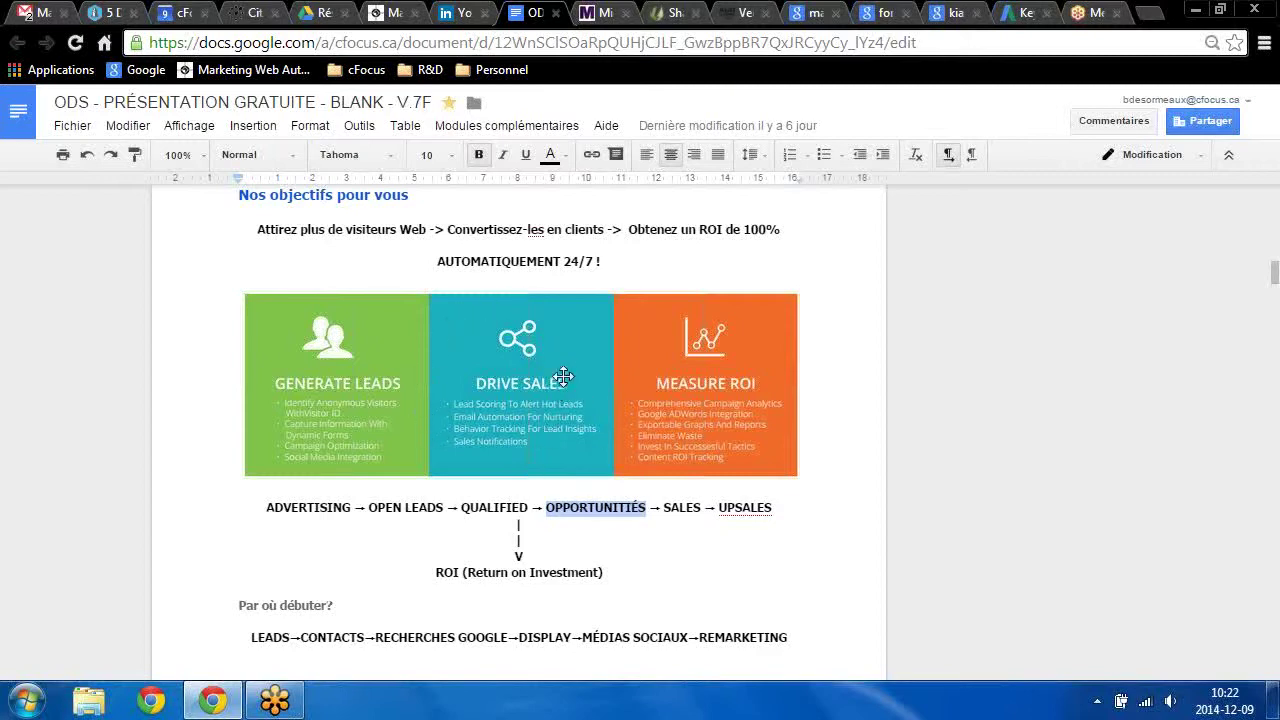
Open the sales pipeline in SharpSpring and highlight the "Qualified Leads" heading.
{"action": "left_click", "coordinate": [668, 12]}
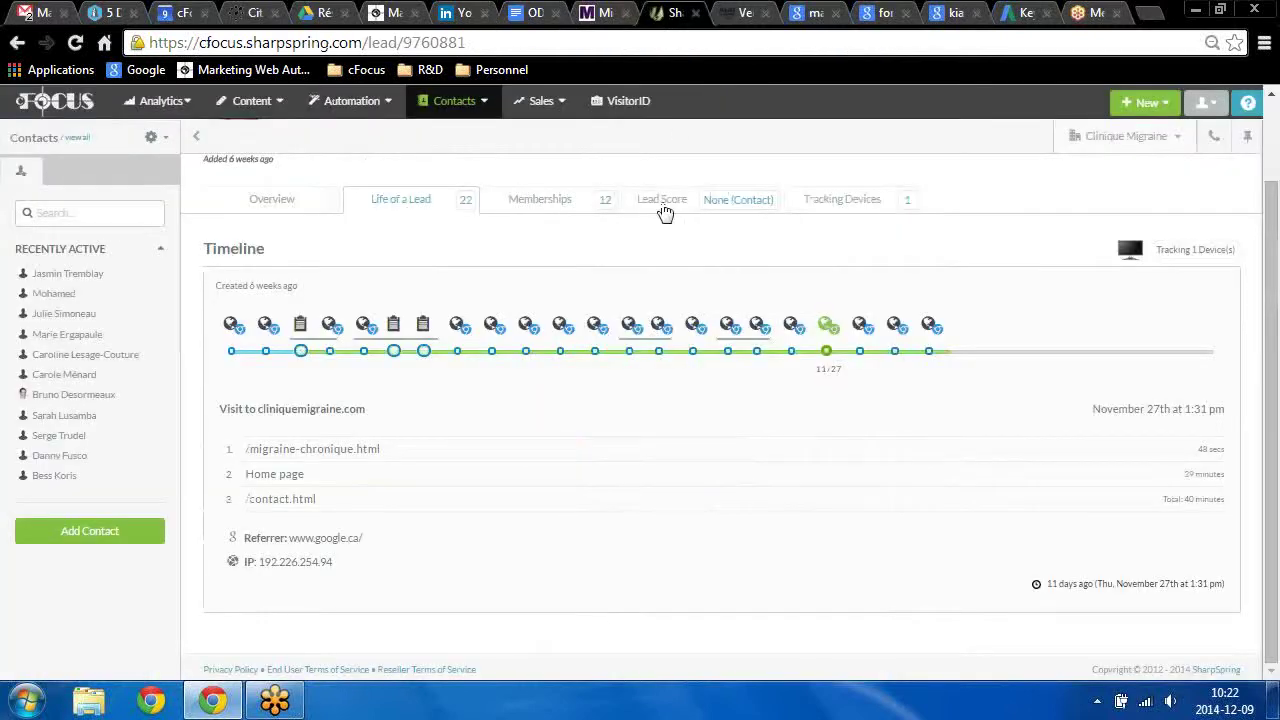
{"action": "left_click", "coordinate": [543, 101]}
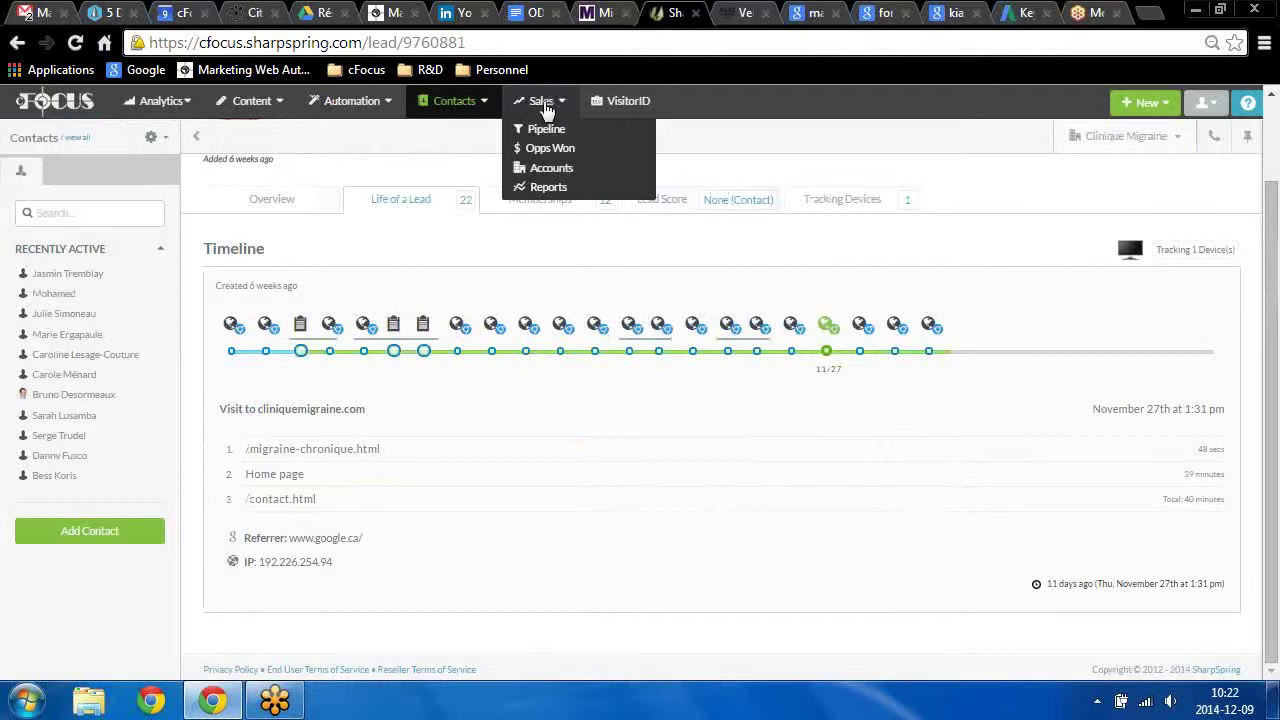
{"action": "left_click", "coordinate": [547, 131]}
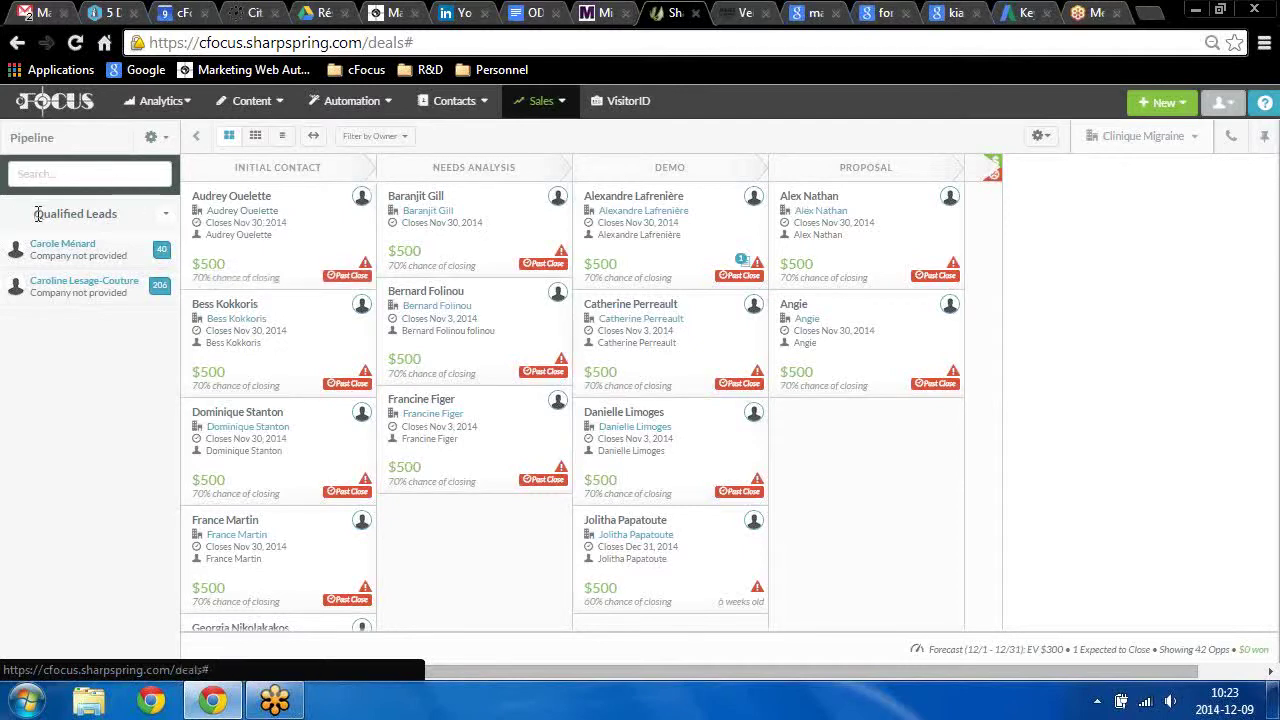
{"action": "left_click_drag", "start_coordinate": [36, 213], "coordinate": [120, 216]}
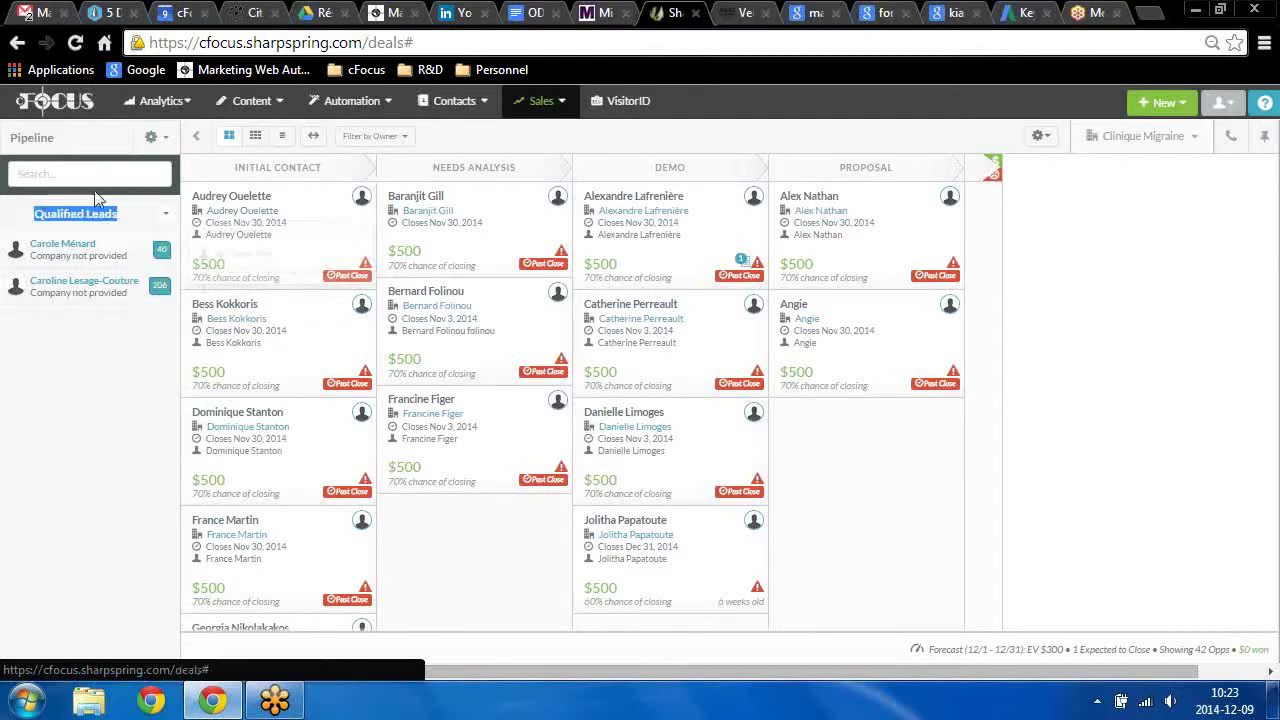
Examine the qualified leads and opportunities across the pipeline stages, comparing them with the funnel line in the ODS presentation document.
{"action": "left_click", "coordinate": [558, 104]}
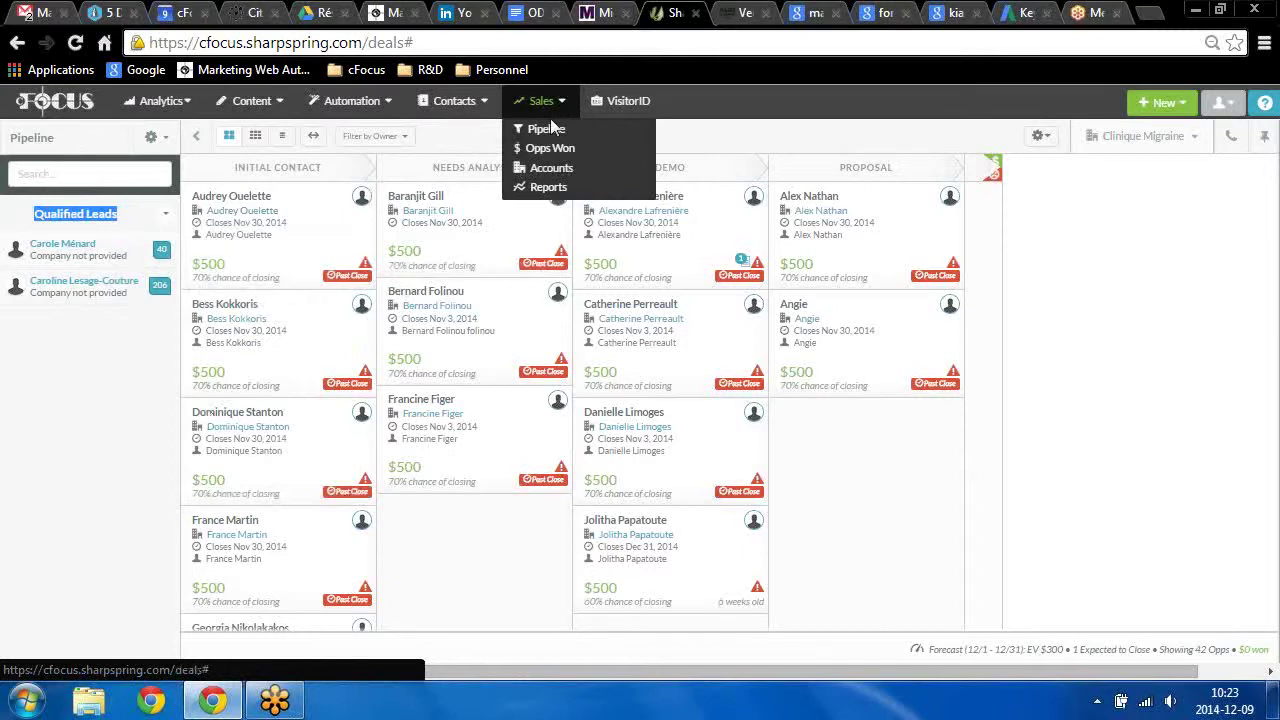
{"action": "left_click", "coordinate": [548, 127]}
{"action": "mouse_move", "coordinate": [84, 247]}
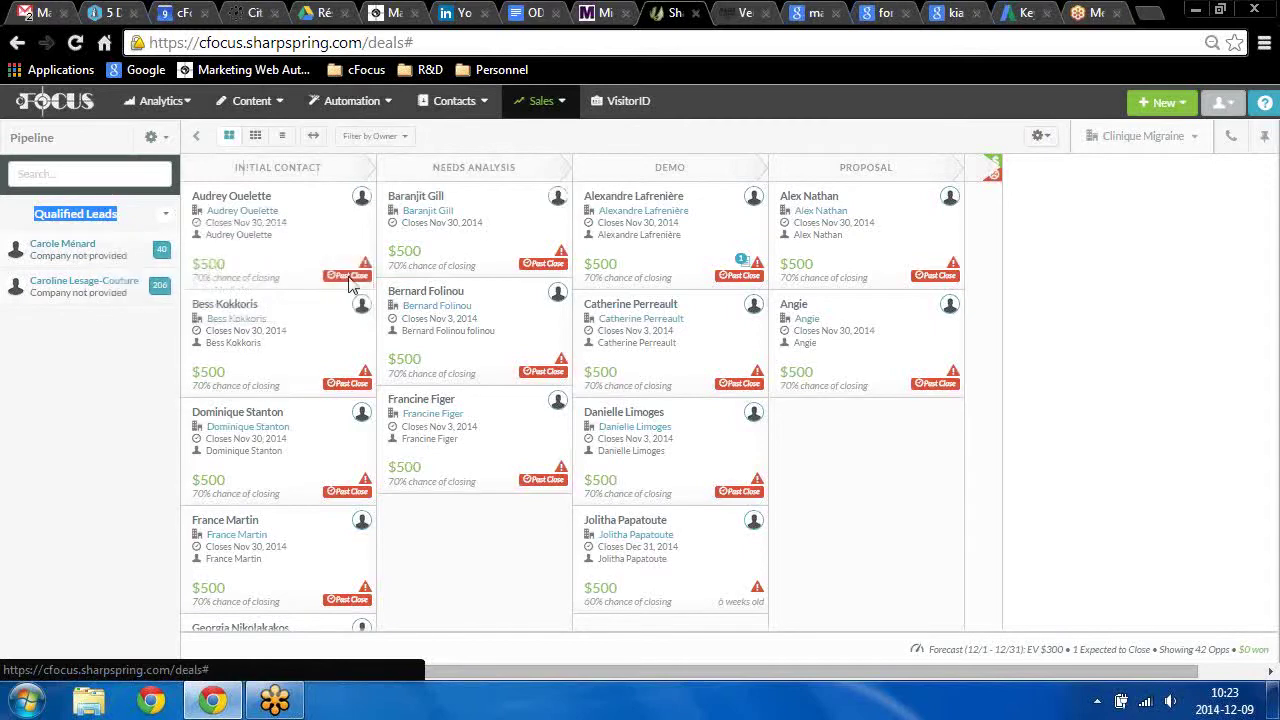
{"action": "mouse_move", "coordinate": [338, 227]}
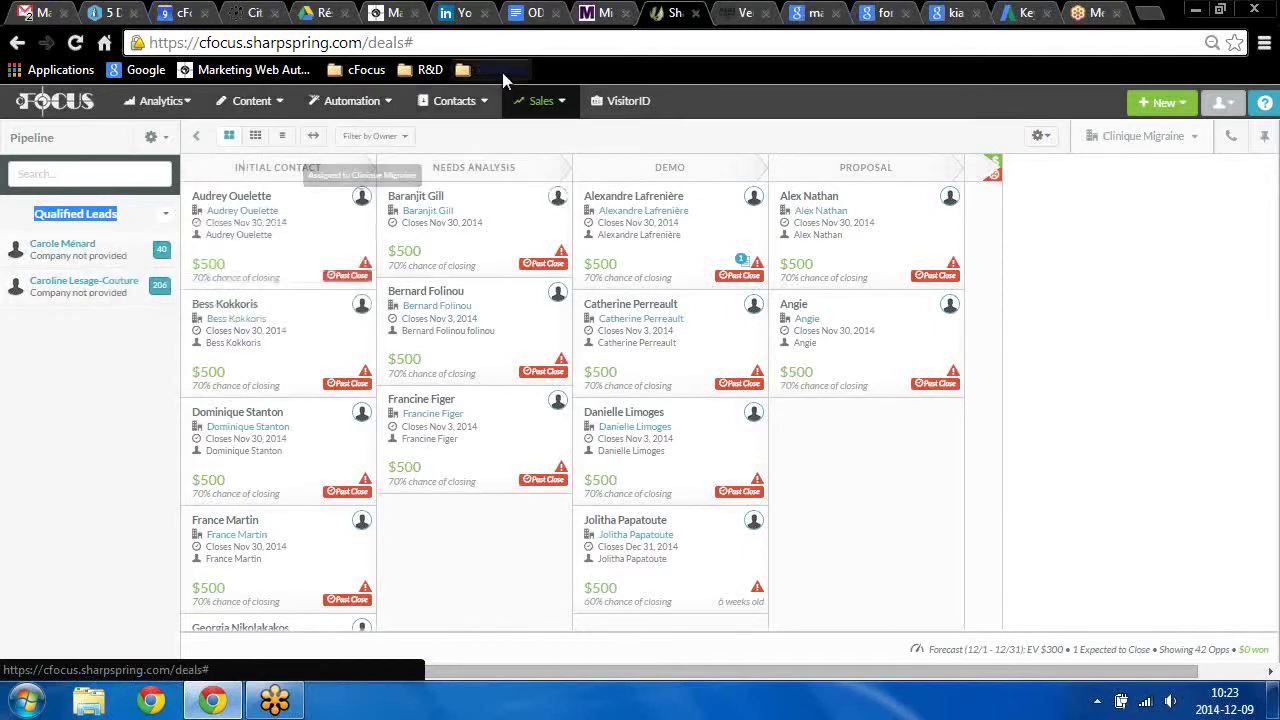
{"action": "mouse_move", "coordinate": [408, 352]}
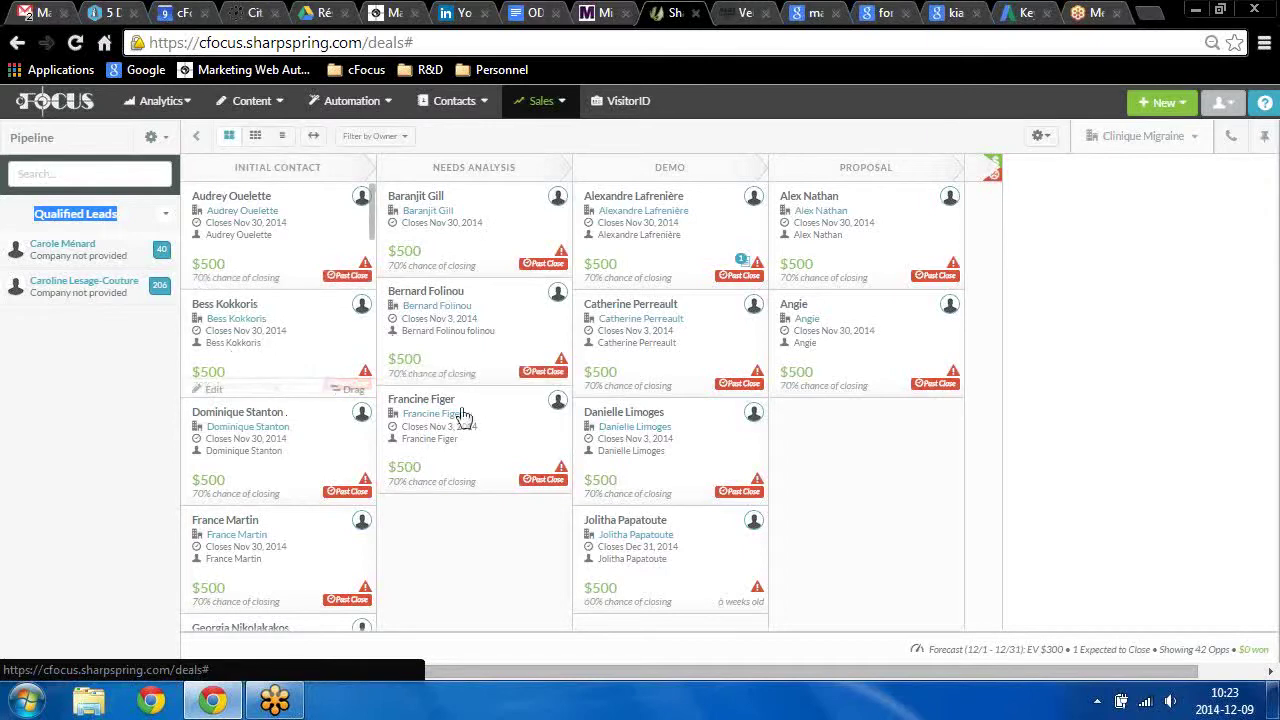
{"action": "mouse_move", "coordinate": [660, 165]}
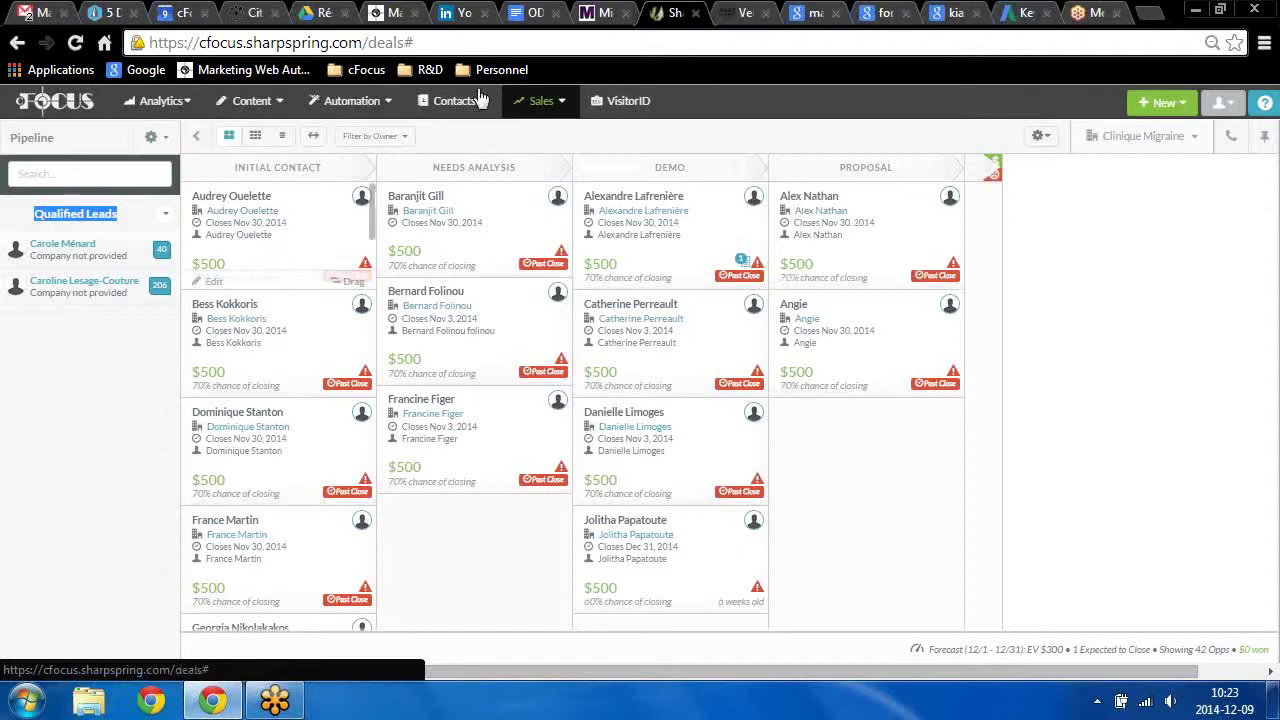
{"action": "left_click", "coordinate": [530, 12]}
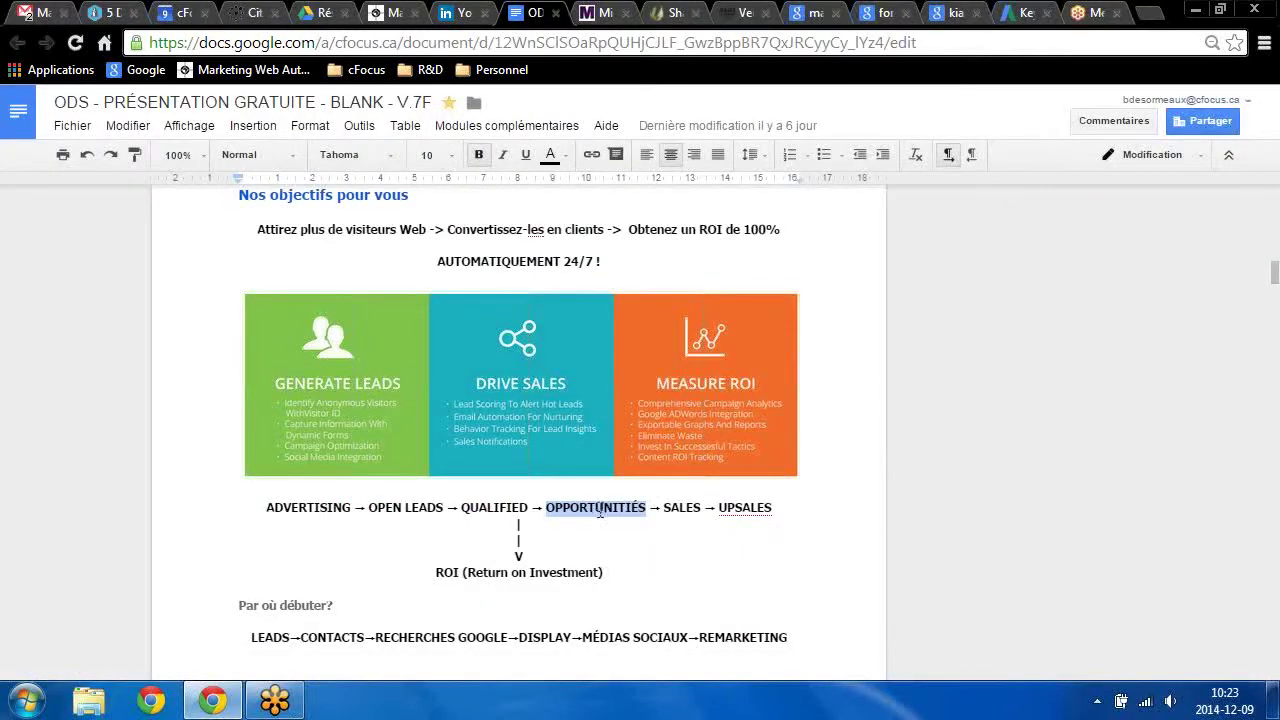
{"action": "left_click", "coordinate": [668, 13]}
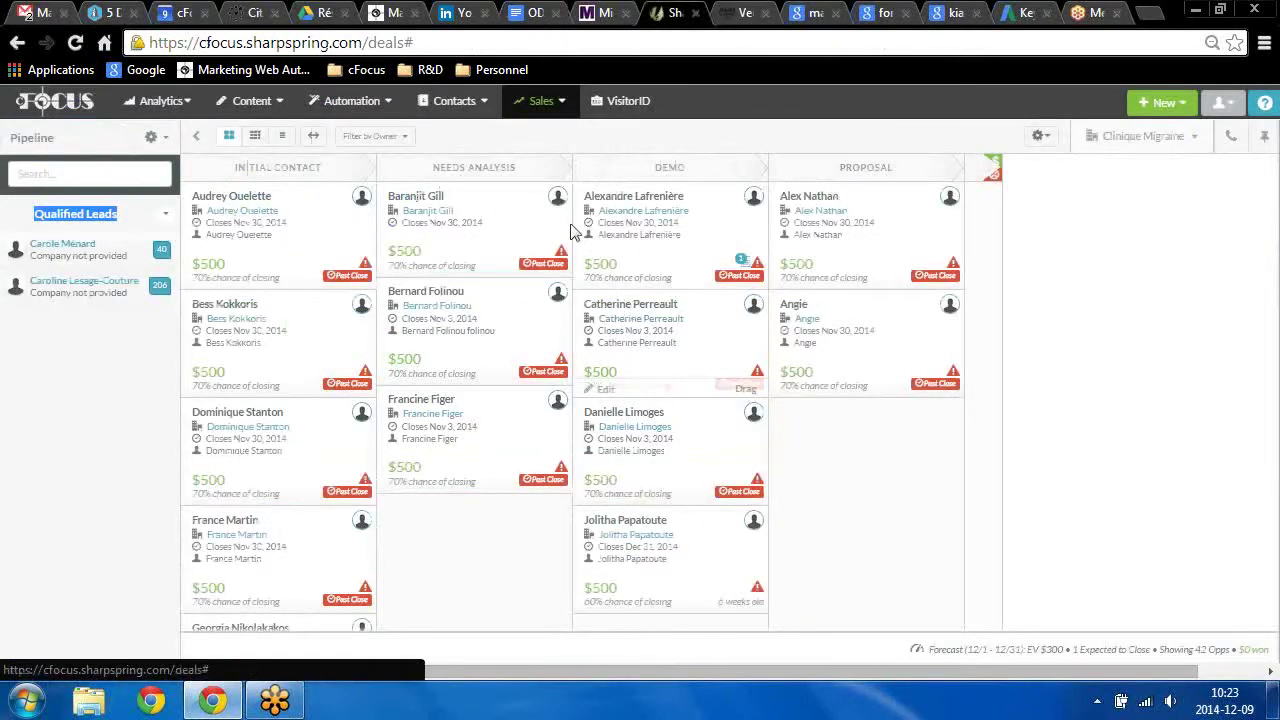
Open the sales Pipeline Report and apply the date range Nov 1, 2014 - Nov 30, 2014.
{"action": "left_click", "coordinate": [540, 101]}
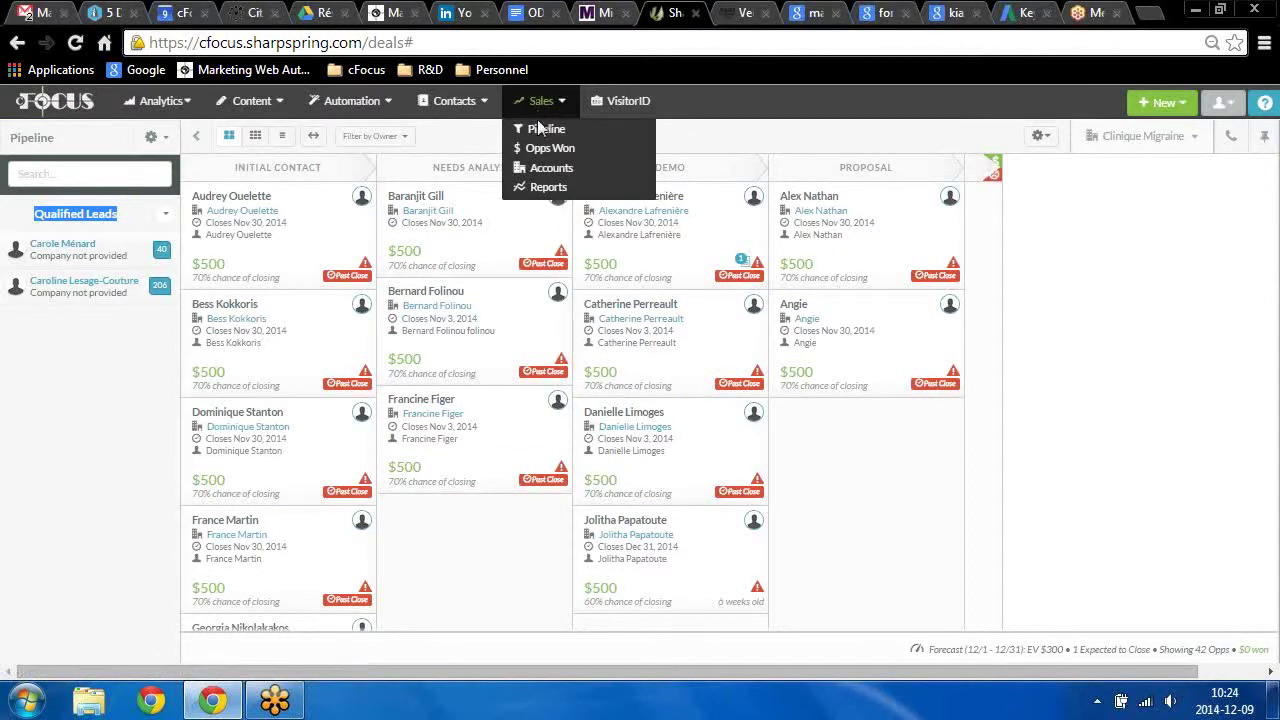
{"action": "left_click", "coordinate": [552, 188]}
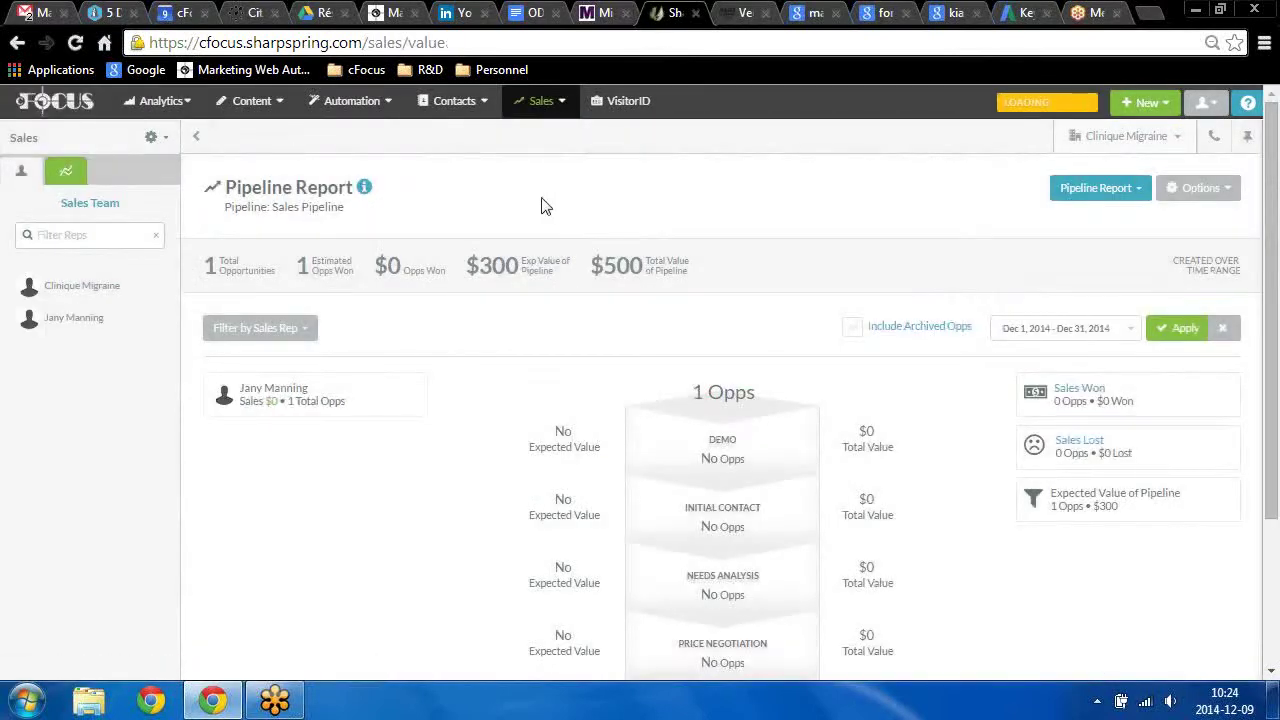
{"action": "left_click", "coordinate": [1080, 330]}
{"action": "left_click", "coordinate": [815, 353]}
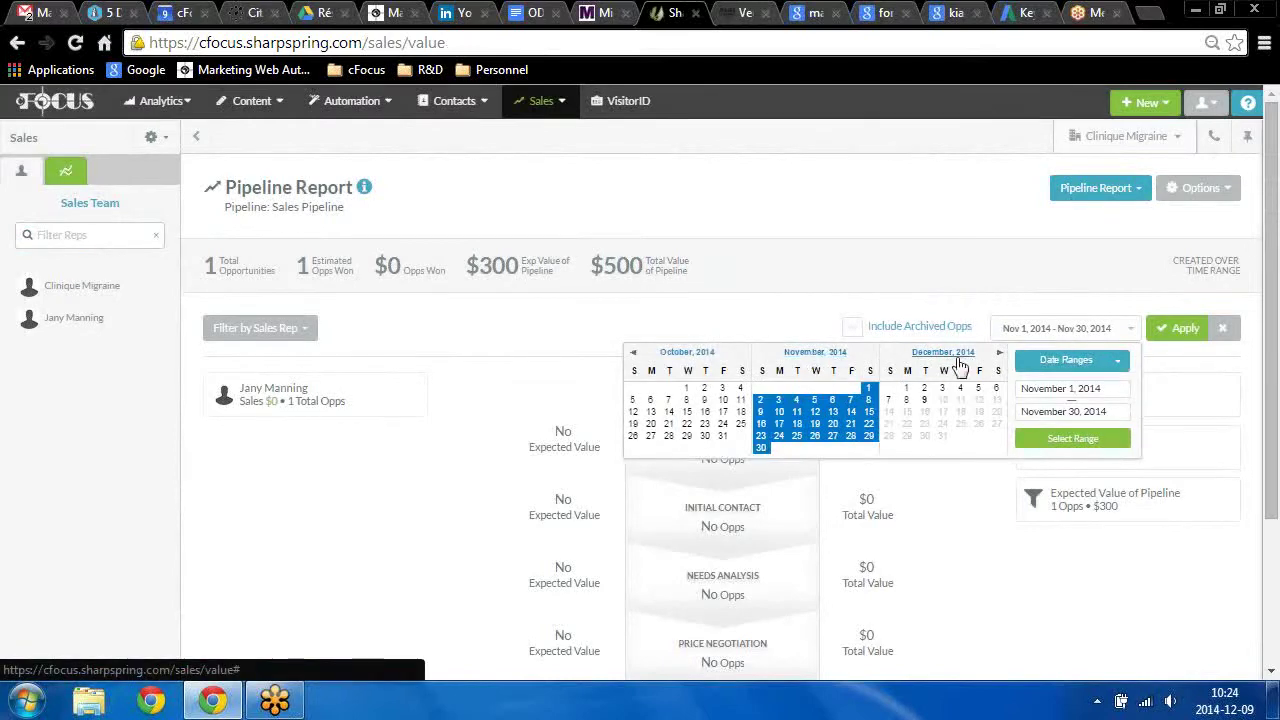
{"action": "left_click", "coordinate": [1070, 438]}
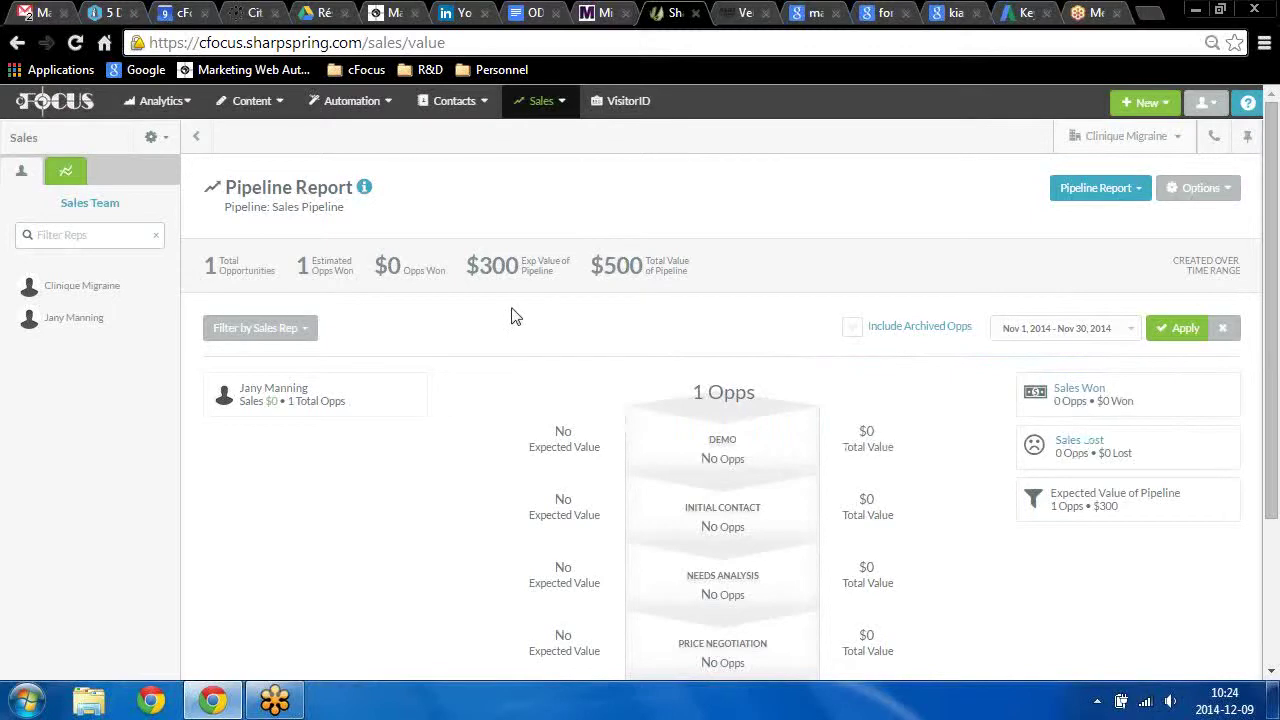
{"action": "left_click", "coordinate": [1177, 345]}
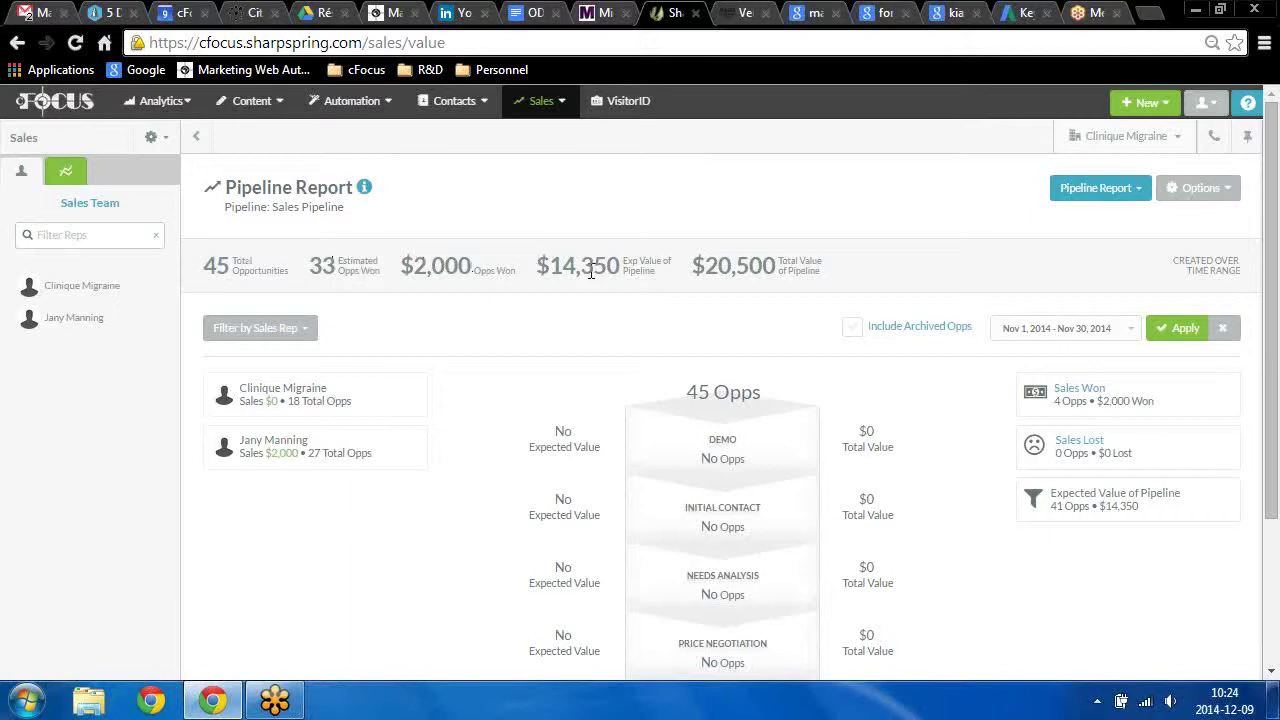
Examine the November pipeline figures and the second sales rep's Performance & Projection Report, comparing them with the funnel in the ODS document.
{"action": "scroll", "coordinate": [598, 290], "scroll_direction": "down", "scroll_amount": 2}
{"action": "scroll", "coordinate": [598, 300], "scroll_direction": "up", "scroll_amount": 2}
{"action": "left_click", "coordinate": [84, 319]}
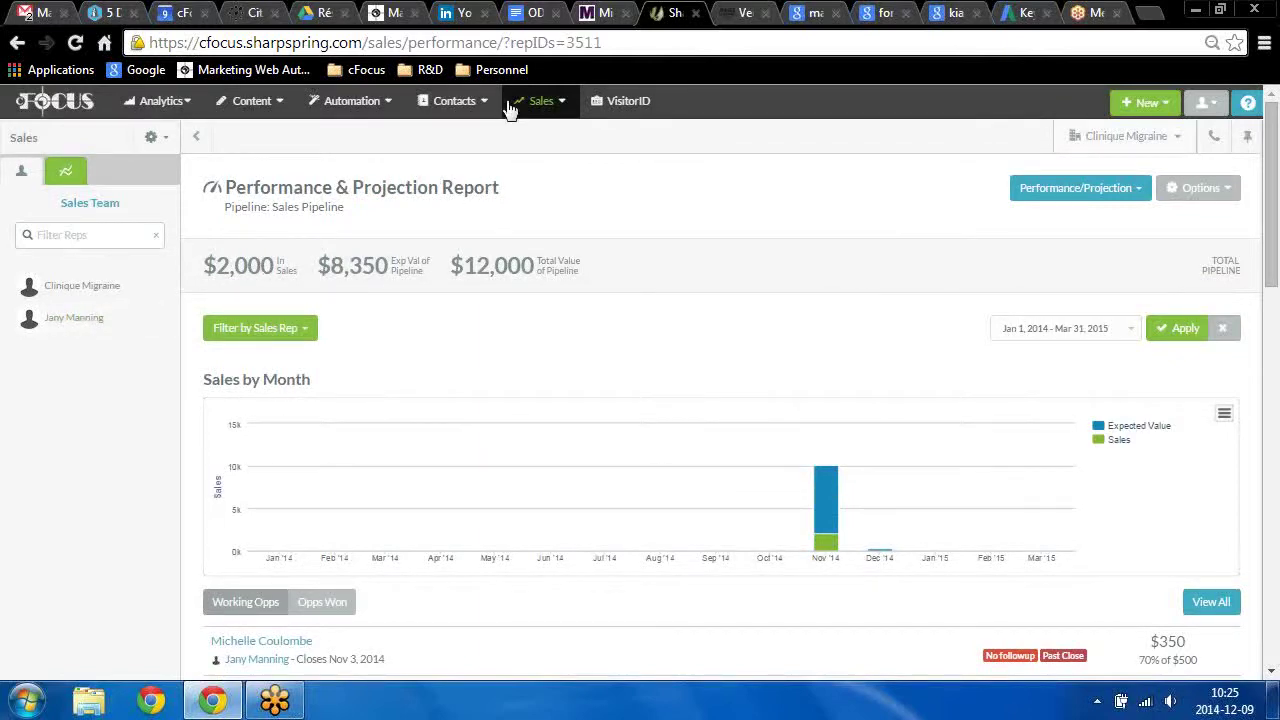
{"action": "left_click", "coordinate": [527, 15]}
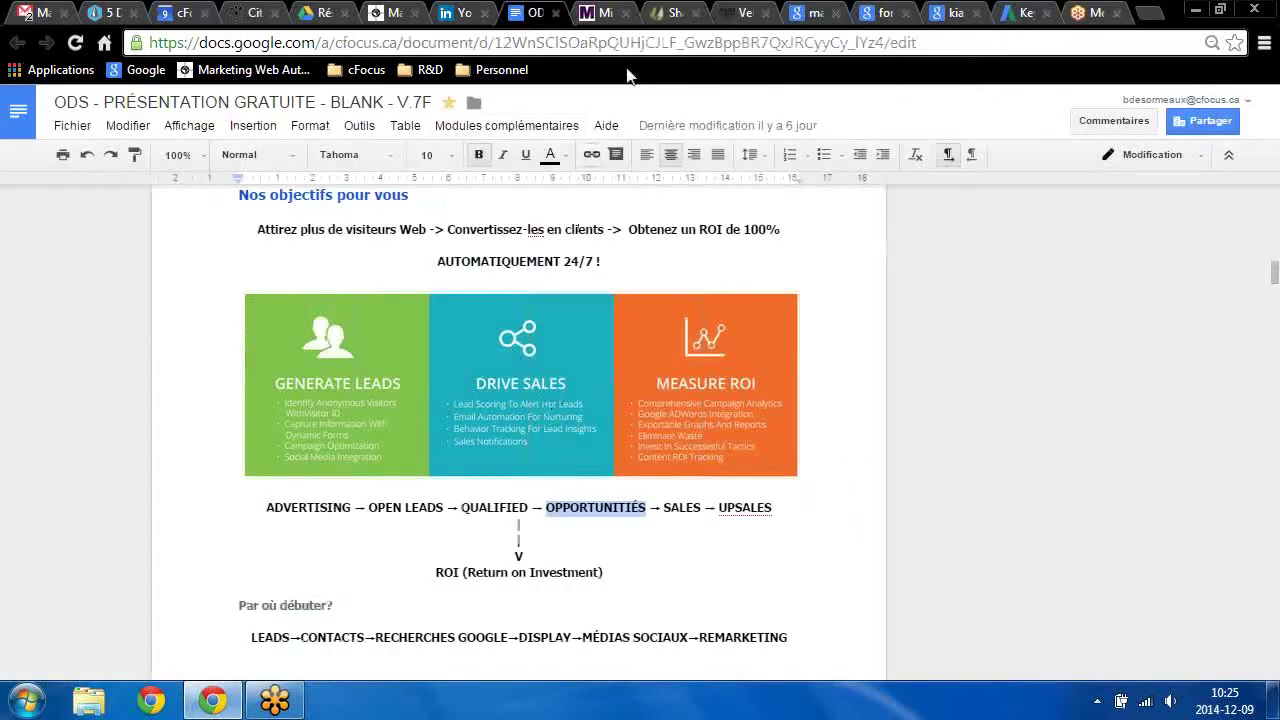
{"action": "left_click", "coordinate": [664, 14]}
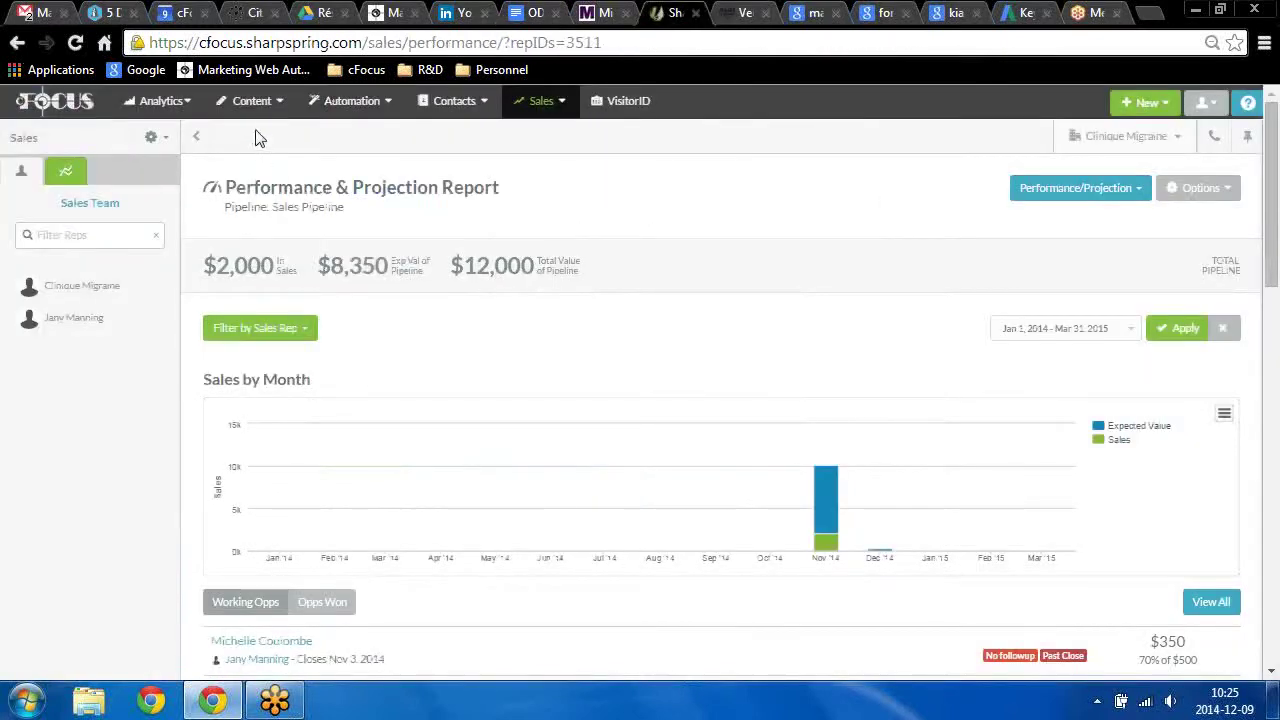
Open the "Lead - Contact FR" workflow from the "2. Lead" automation folder and examine its events.
{"action": "left_click", "coordinate": [322, 117]}
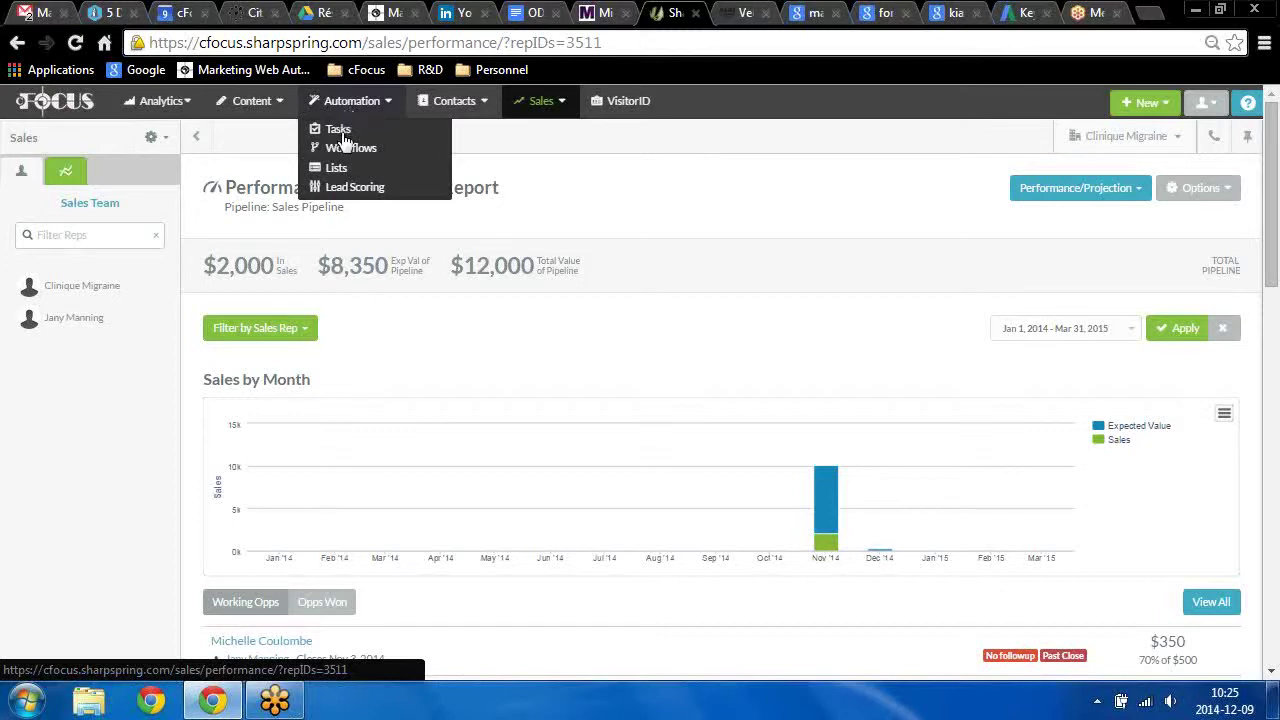
{"action": "left_click", "coordinate": [347, 149]}
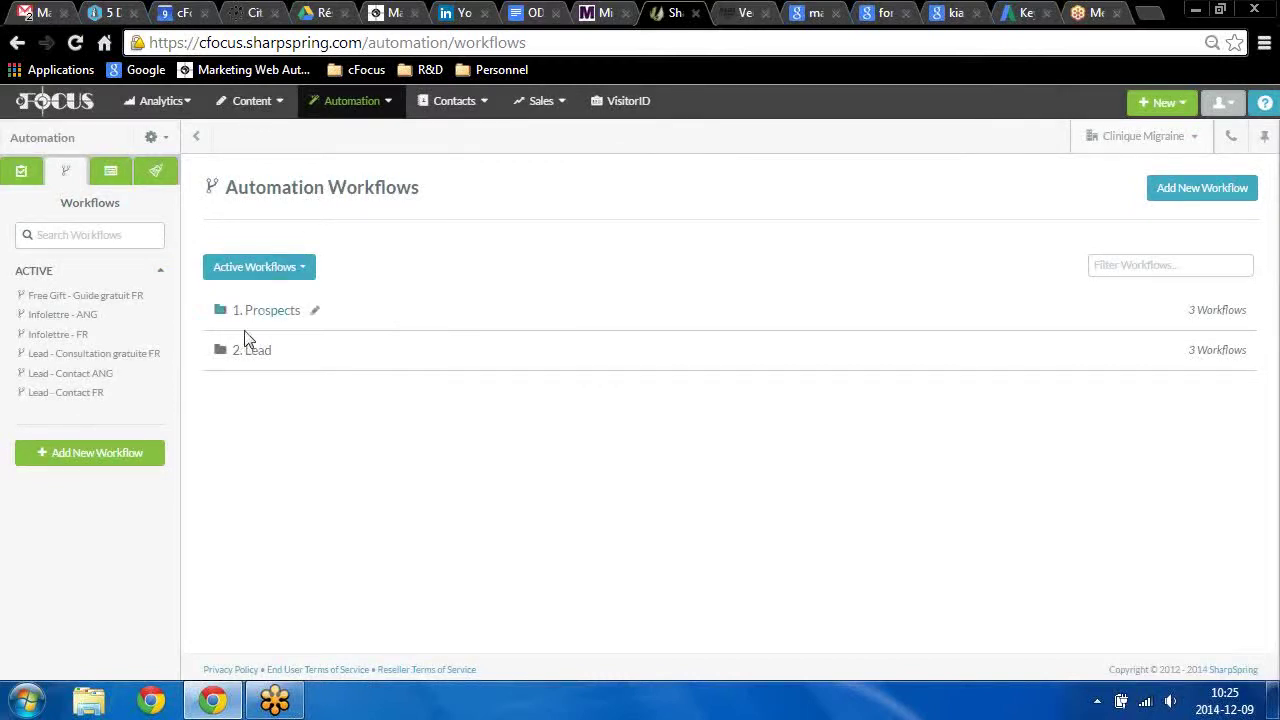
{"action": "left_click", "coordinate": [257, 362]}
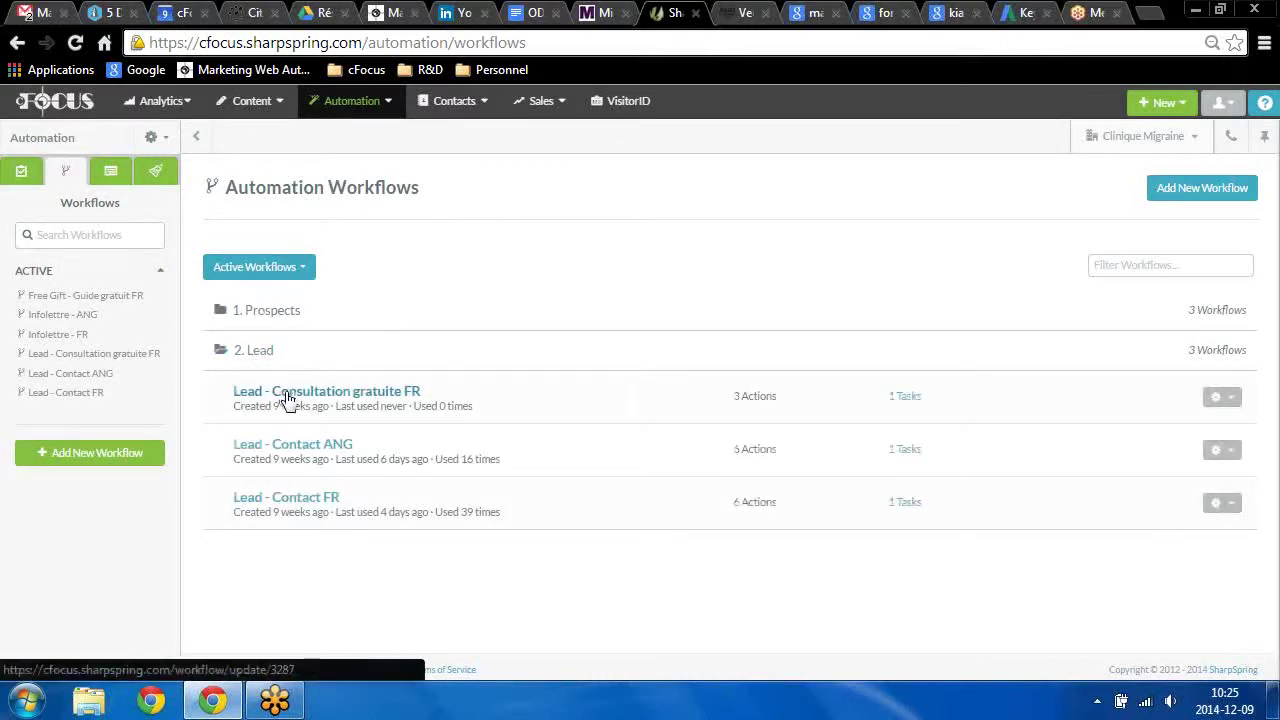
{"action": "left_click", "coordinate": [296, 505]}
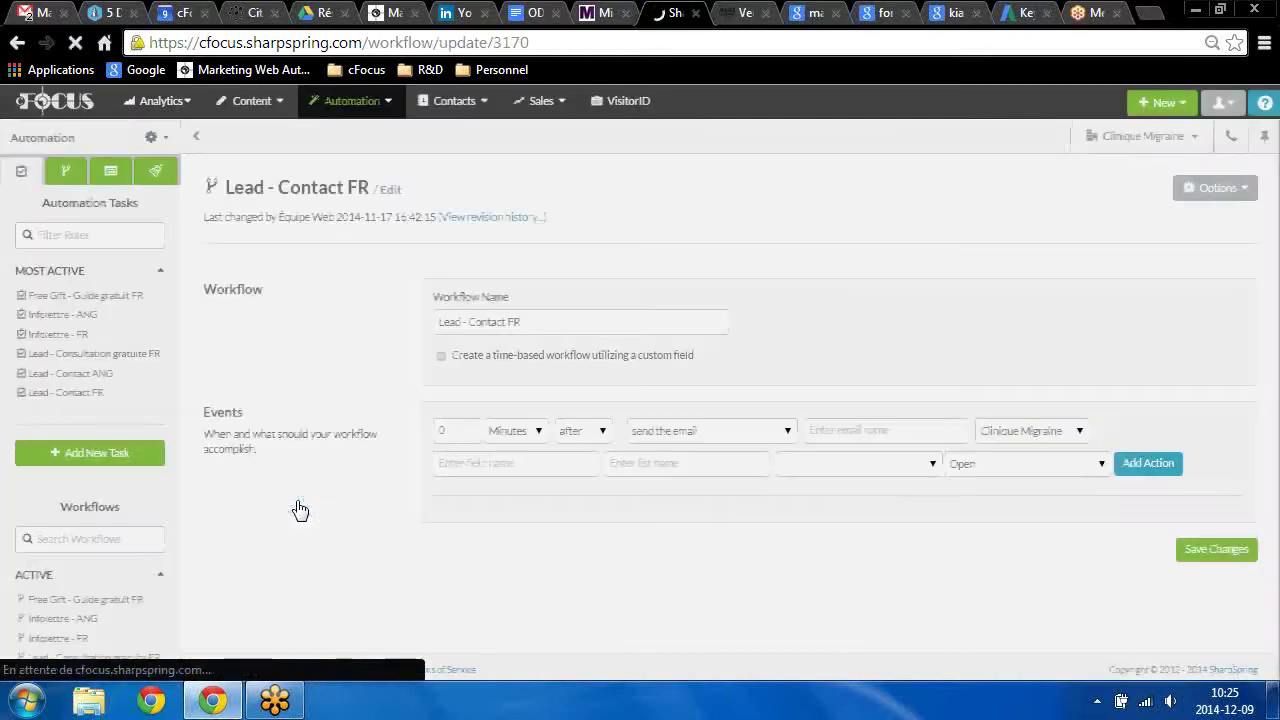
{"action": "scroll", "coordinate": [337, 502], "scroll_direction": "down", "scroll_amount": 2}
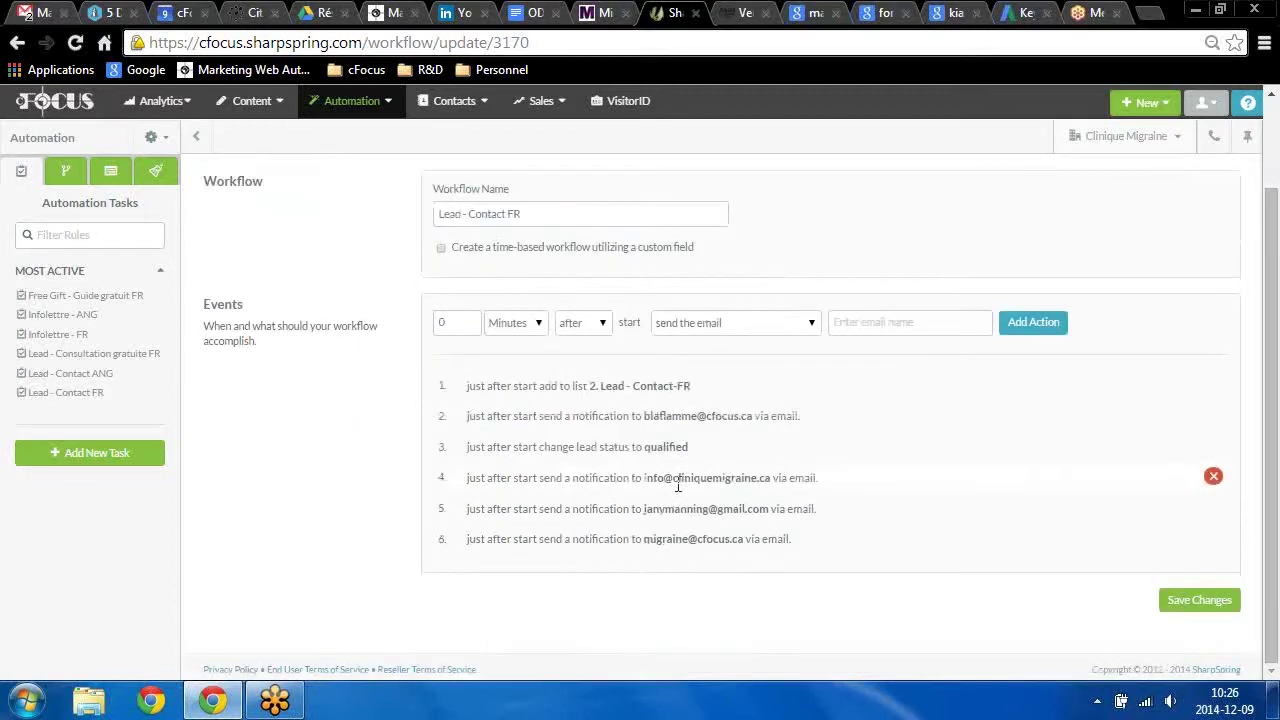
Expand the "2. Consultation gratuite - FR" folder among the emails and view the available actions for email 2.1.
{"action": "left_click", "coordinate": [266, 106]}
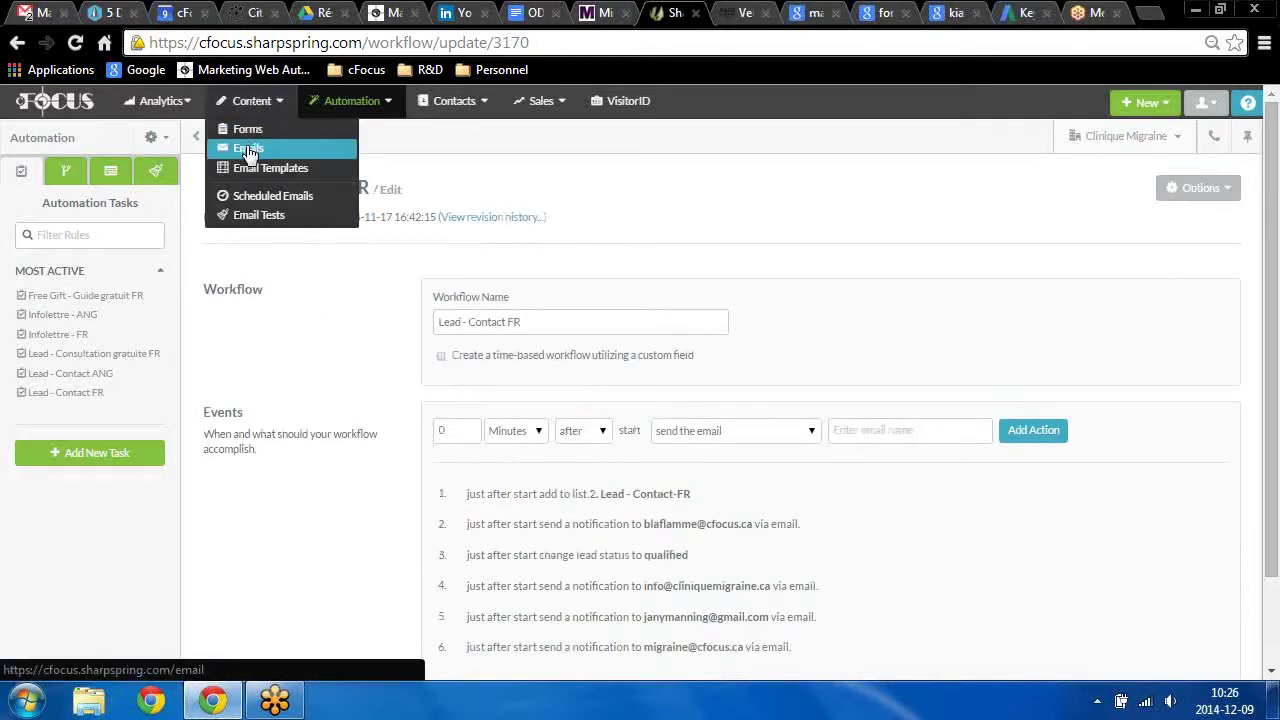
{"action": "left_click", "coordinate": [247, 147]}
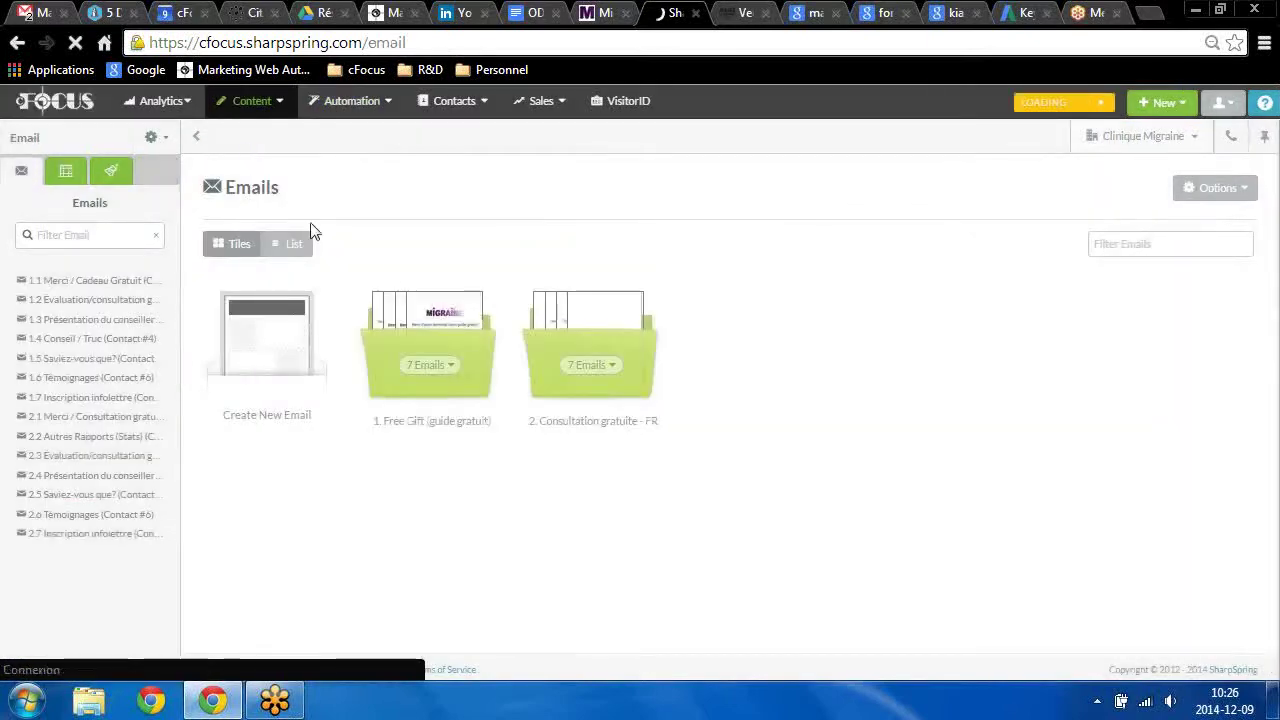
{"action": "left_click", "coordinate": [601, 366]}
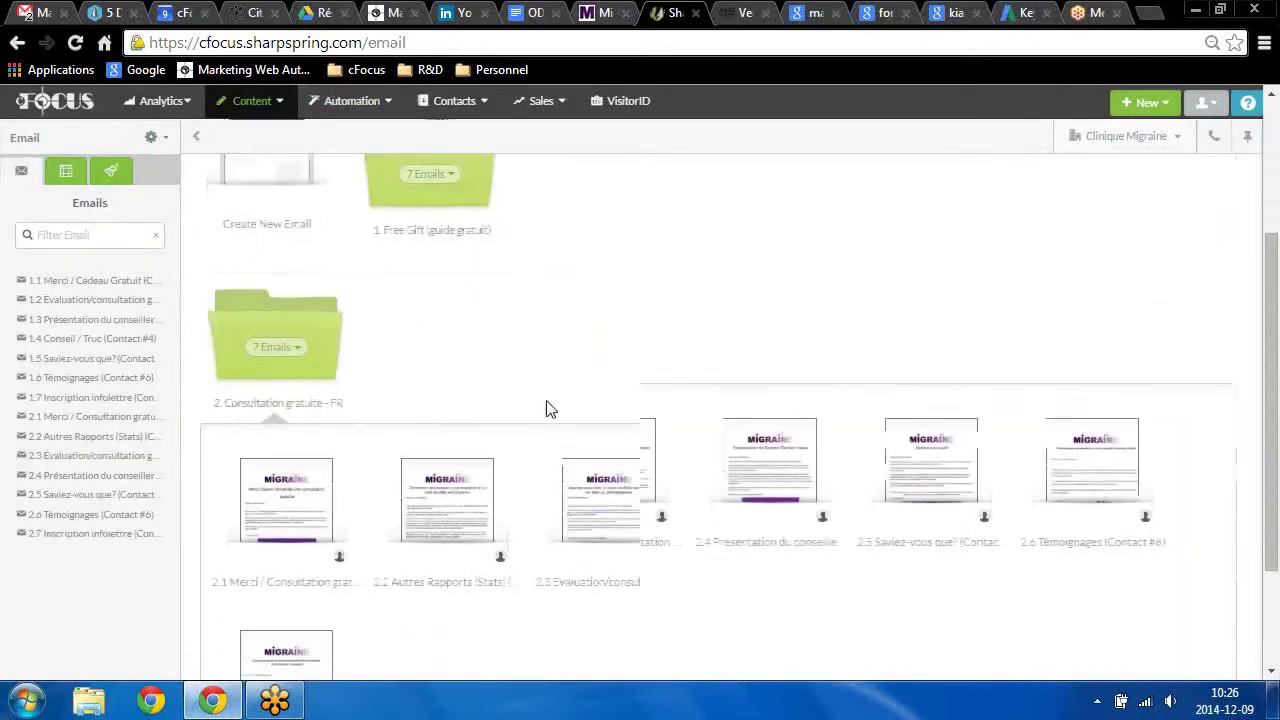
{"action": "mouse_move", "coordinate": [268, 415]}
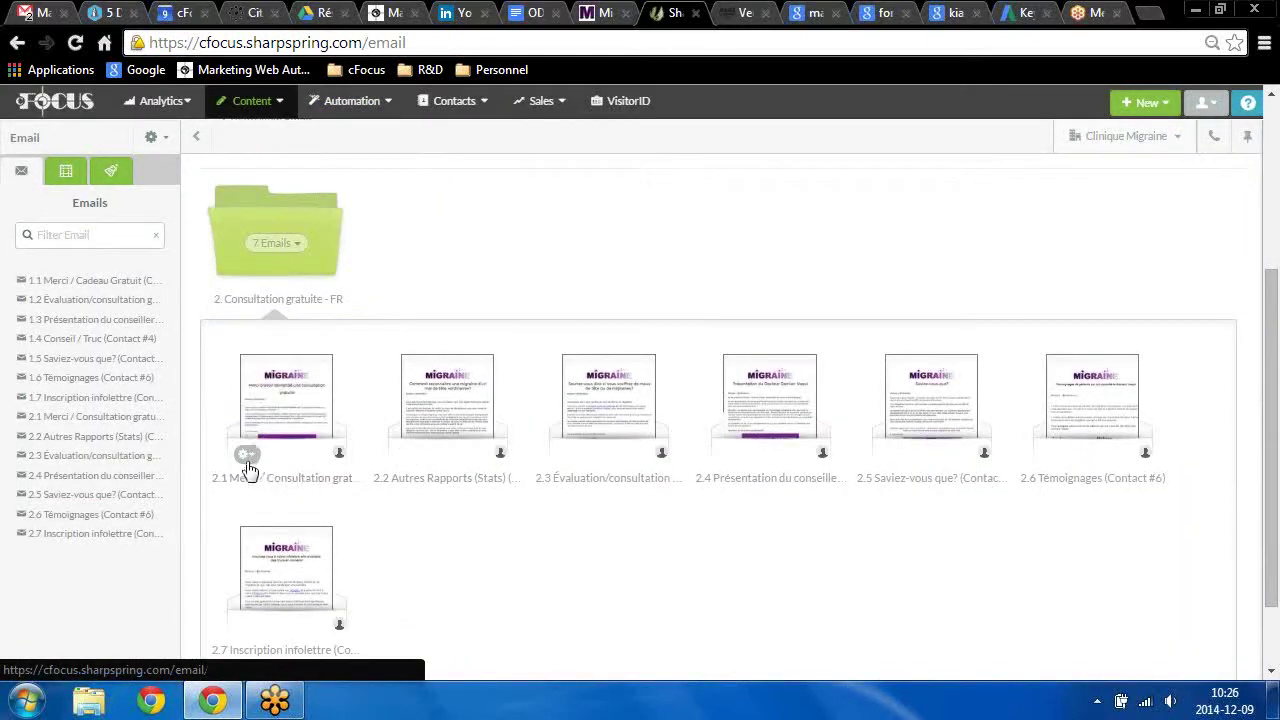
{"action": "left_click", "coordinate": [247, 456]}
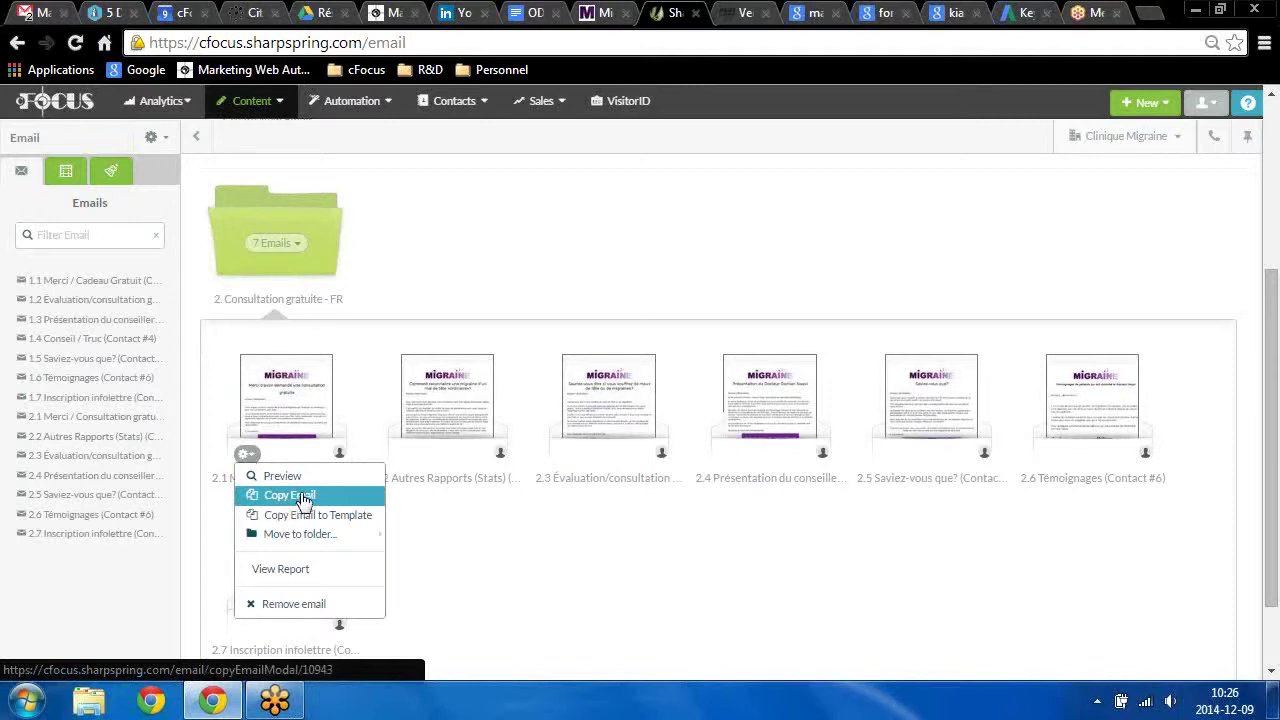
{"action": "left_click", "coordinate": [512, 240]}
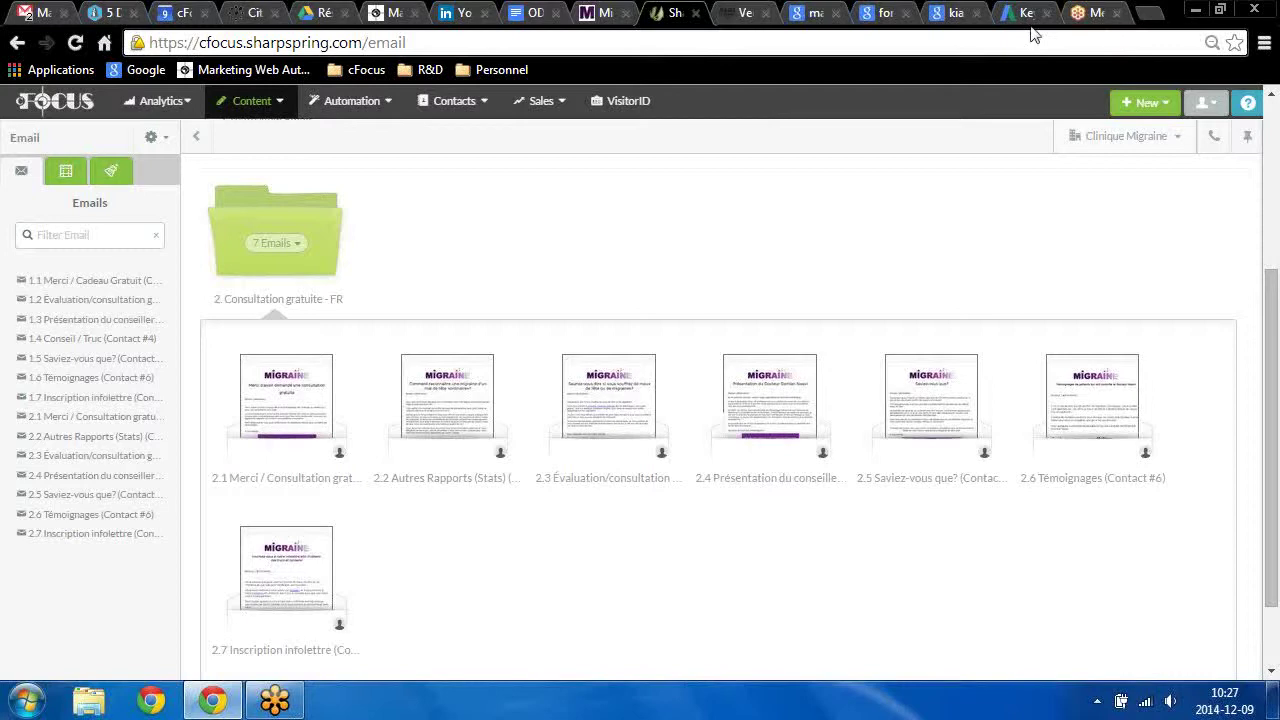
{"action": "mouse_move", "coordinate": [277, 388]}
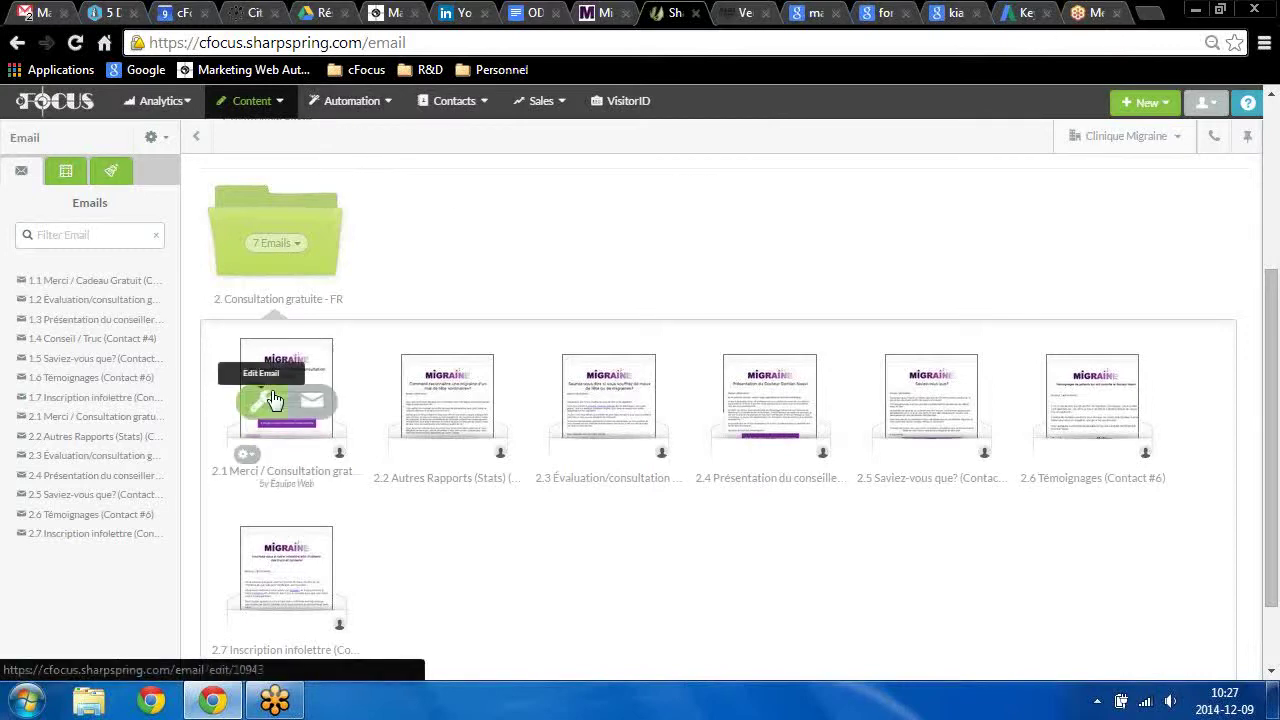
Preview email 2.1 from the "2. Consultation gratuite - FR" folder, read its message, and close the preview window.
{"action": "left_click", "coordinate": [249, 455]}
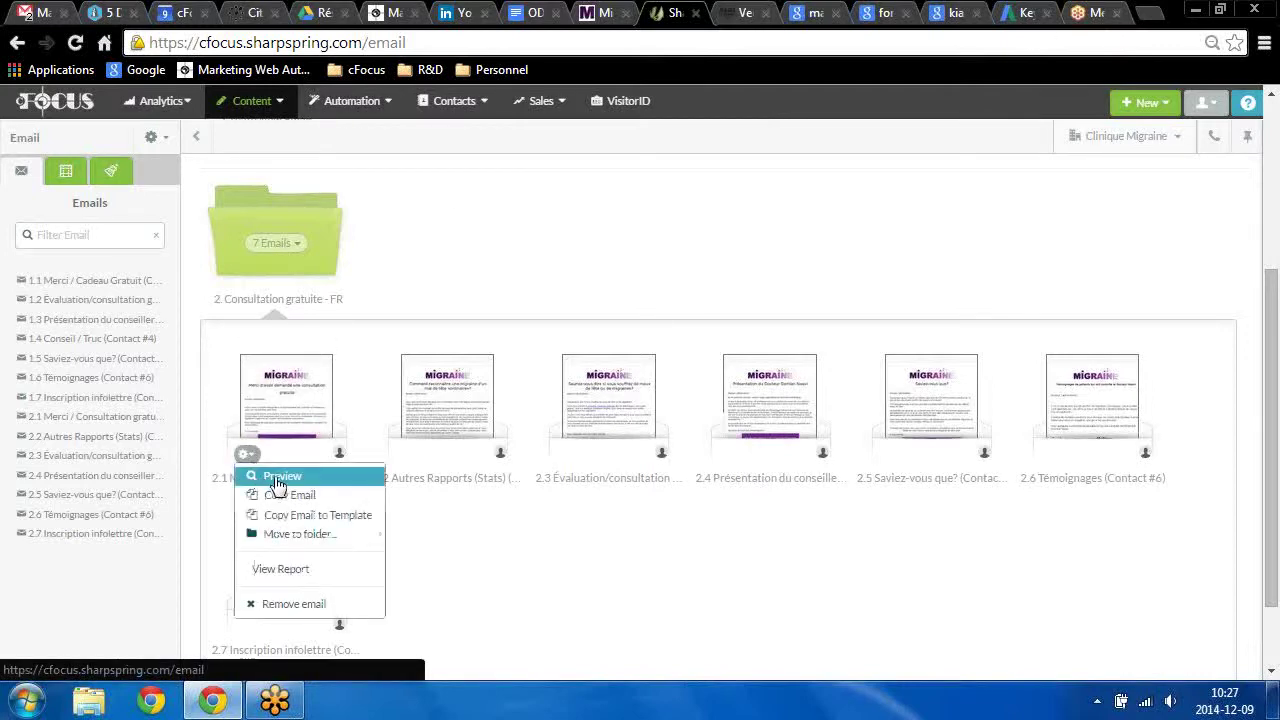
{"action": "left_click", "coordinate": [278, 477]}
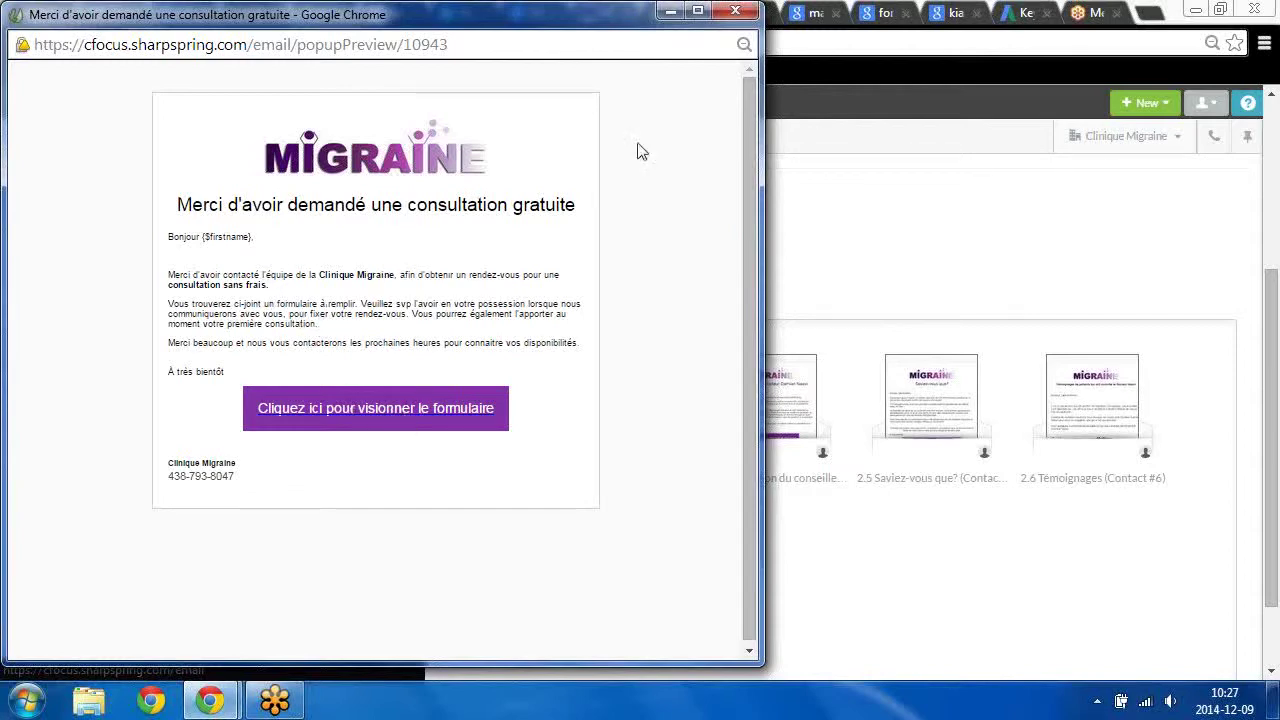
{"action": "left_click", "coordinate": [735, 10]}
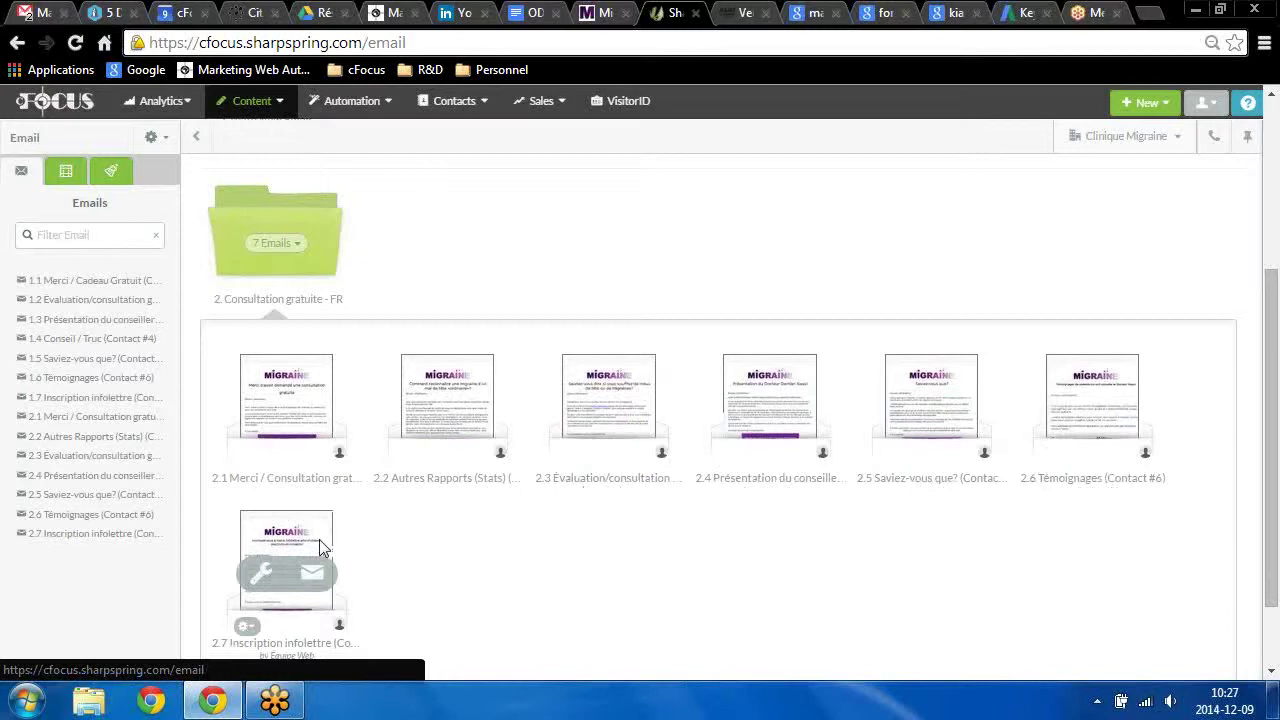
In the ODS document's funnel line, highlight the stages from QUALIFIED through SALES one after another.
{"action": "left_click", "coordinate": [530, 14]}
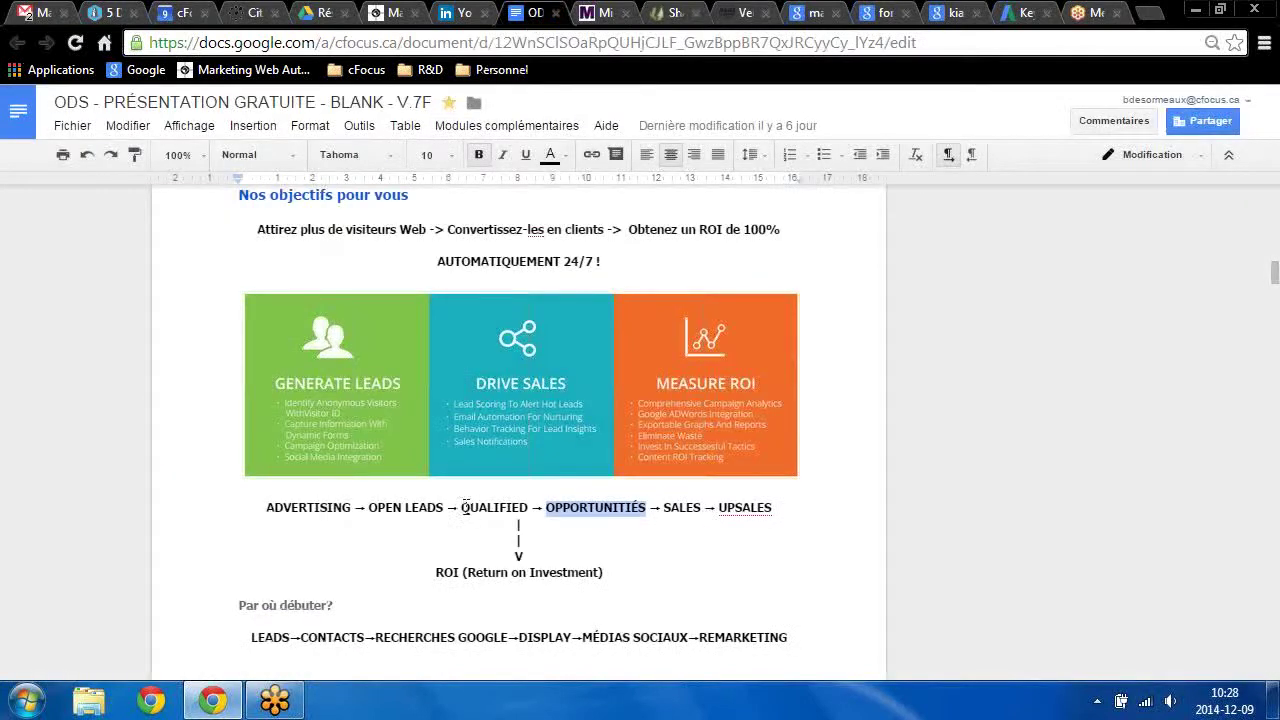
{"action": "left_click_drag", "start_coordinate": [461, 507], "coordinate": [530, 508]}
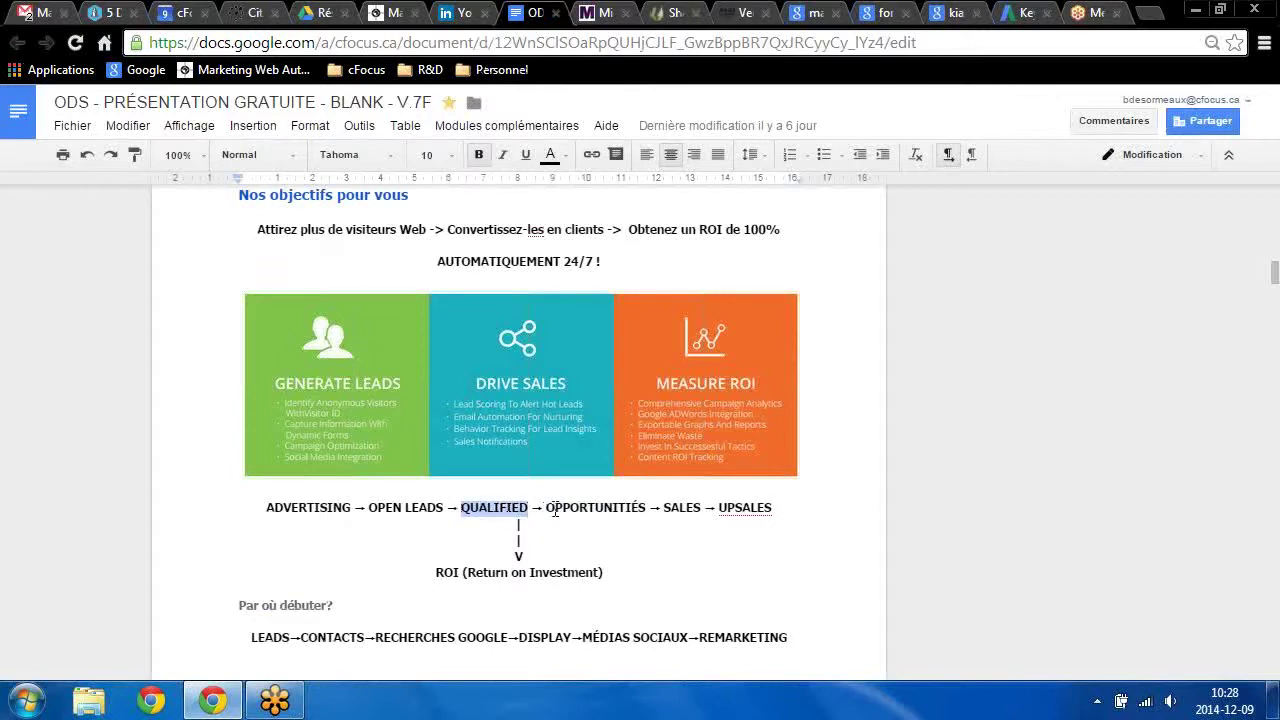
{"action": "left_click_drag", "start_coordinate": [546, 508], "coordinate": [703, 509]}
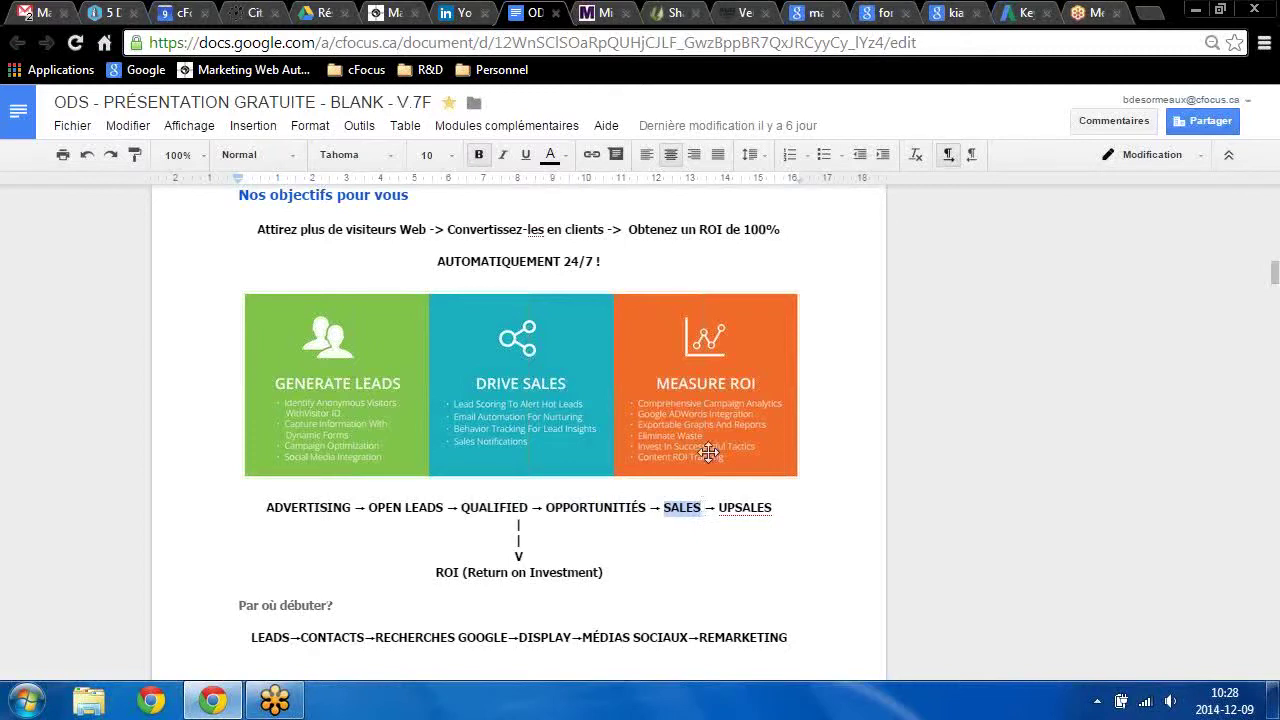
Return to SharpSpring and review the email series in the "2. Consultation gratuite - FR" folder and the available automation options.
{"action": "left_click", "coordinate": [668, 14]}
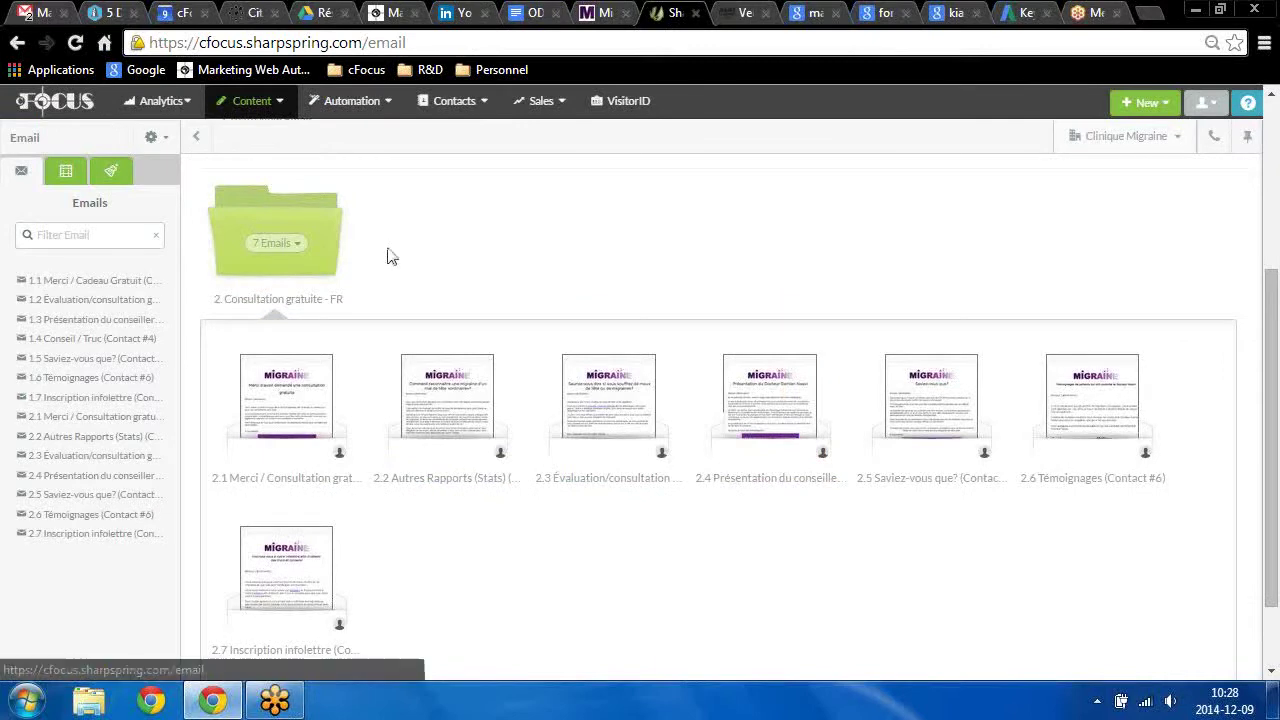
{"action": "left_click", "coordinate": [352, 112]}
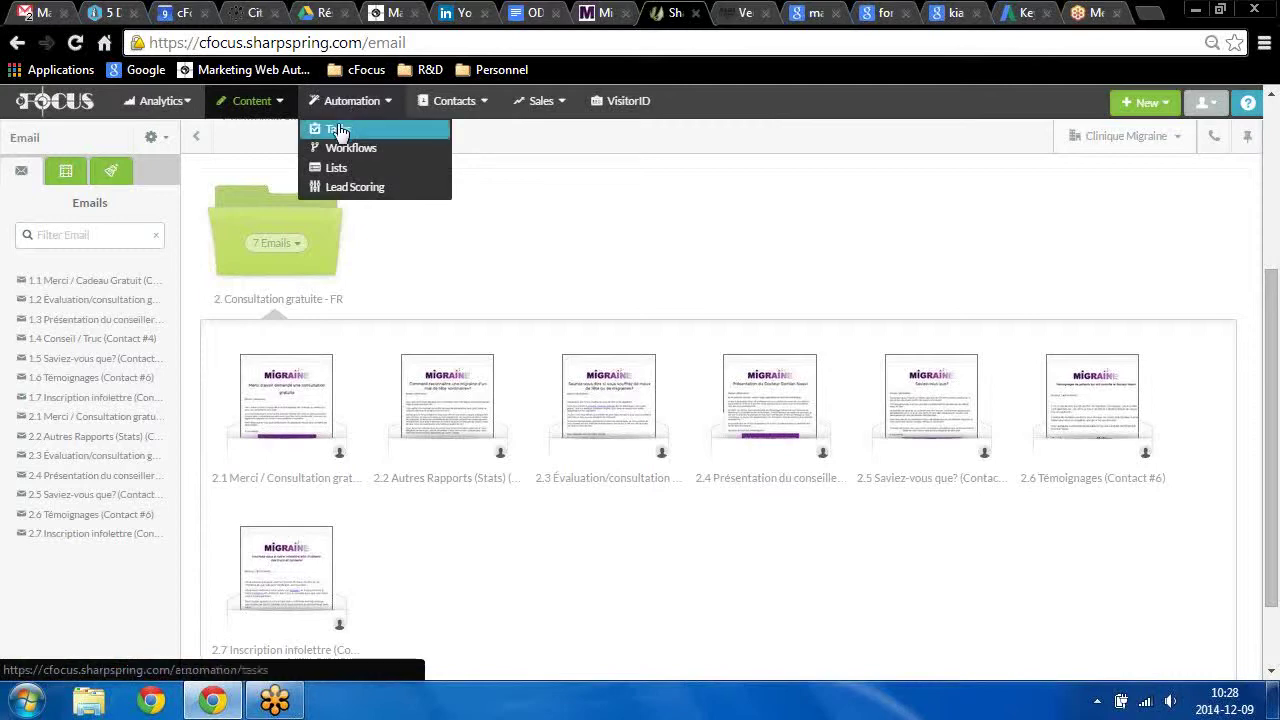
{"action": "mouse_move", "coordinate": [295, 382]}
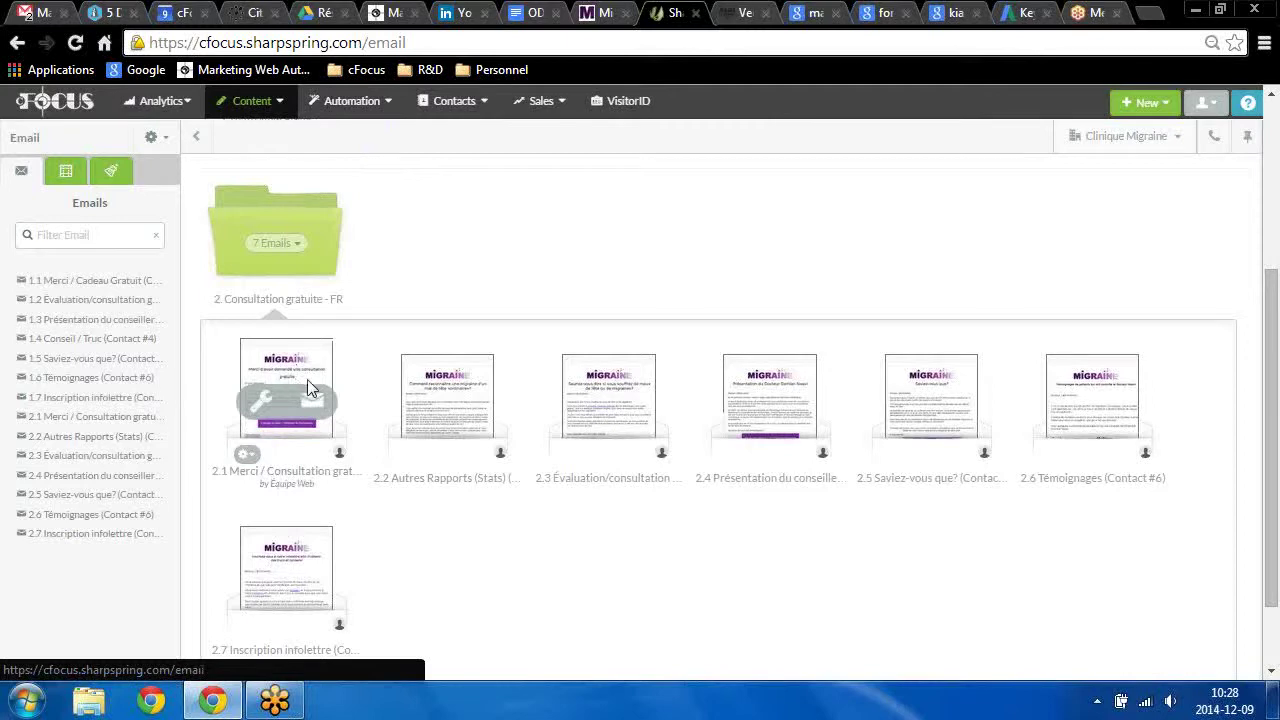
{"action": "mouse_move", "coordinate": [943, 443]}
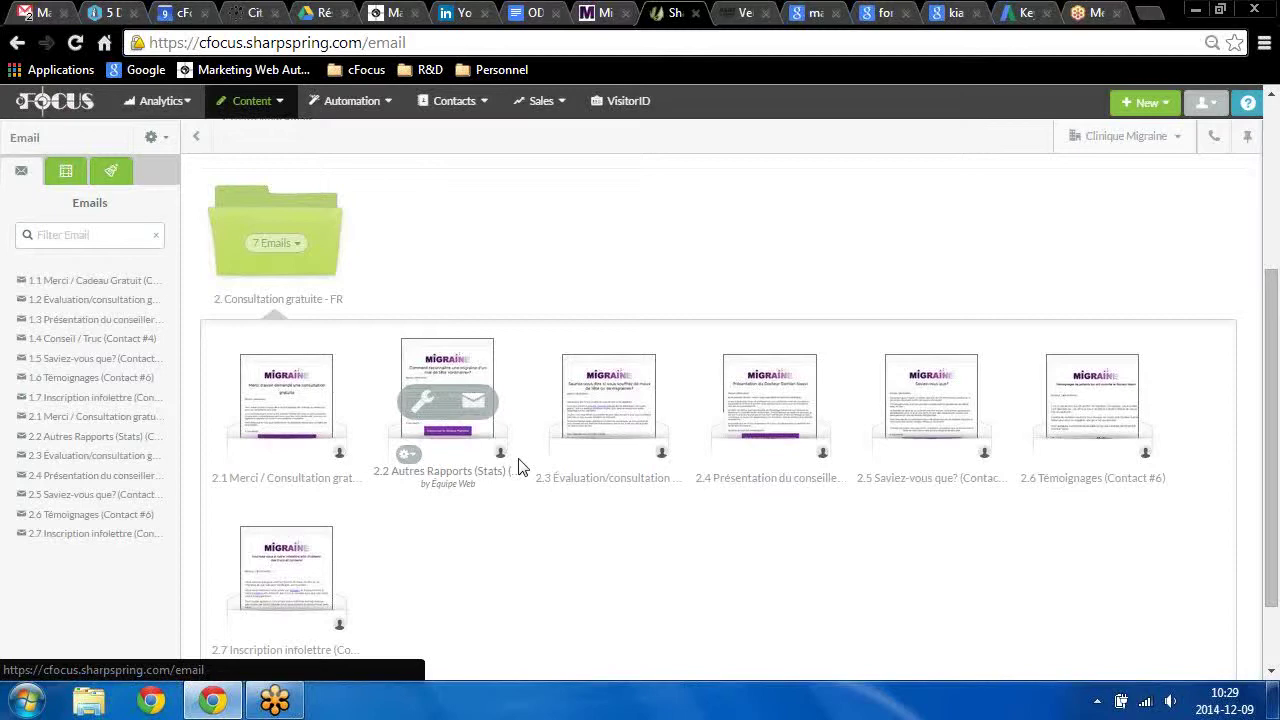
{"action": "left_click", "coordinate": [340, 100]}
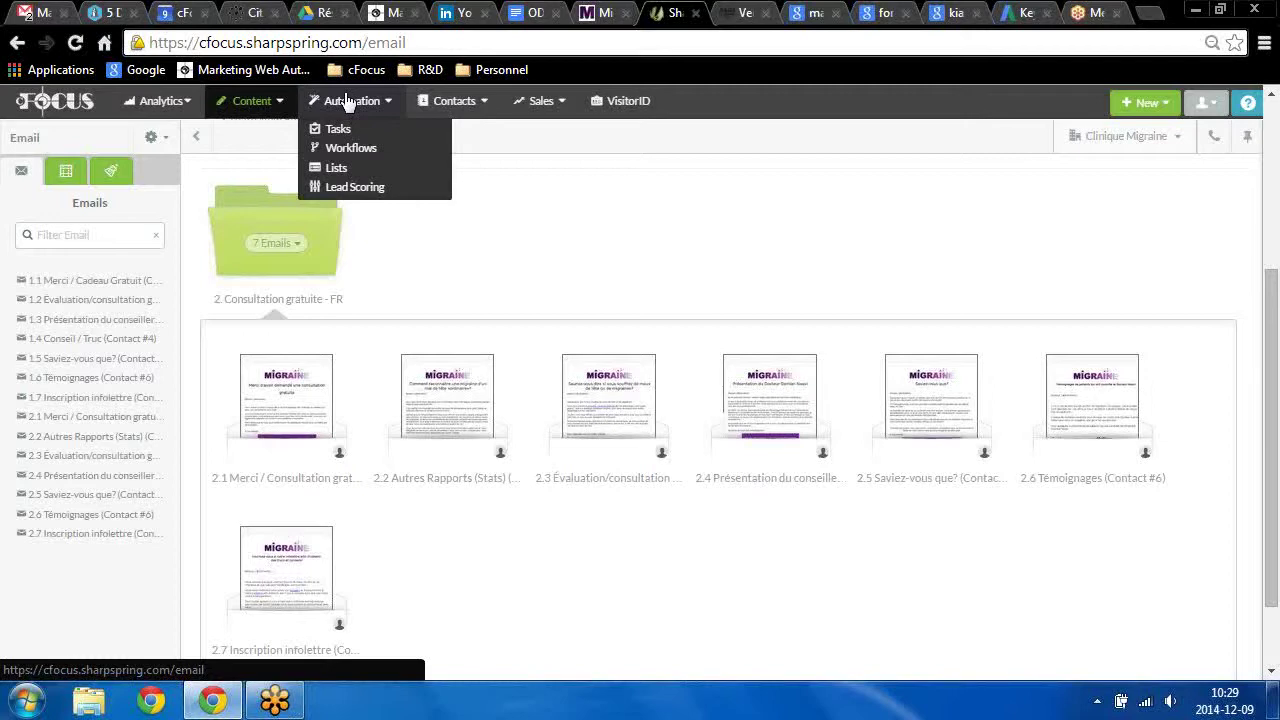
Open the Campaign Insights report and view its Contacts & Leads, Campaign Breakdown and Campaign Totals charts.
{"action": "mouse_move", "coordinate": [166, 108]}
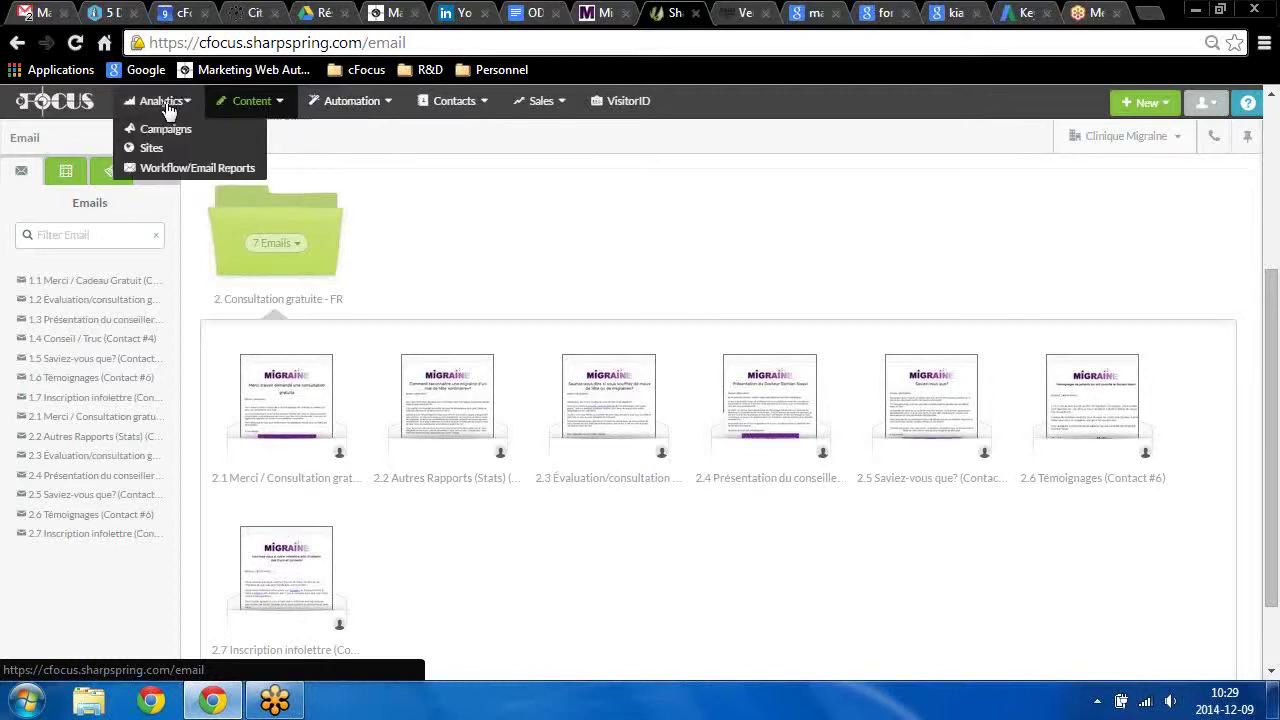
{"action": "left_click", "coordinate": [166, 130]}
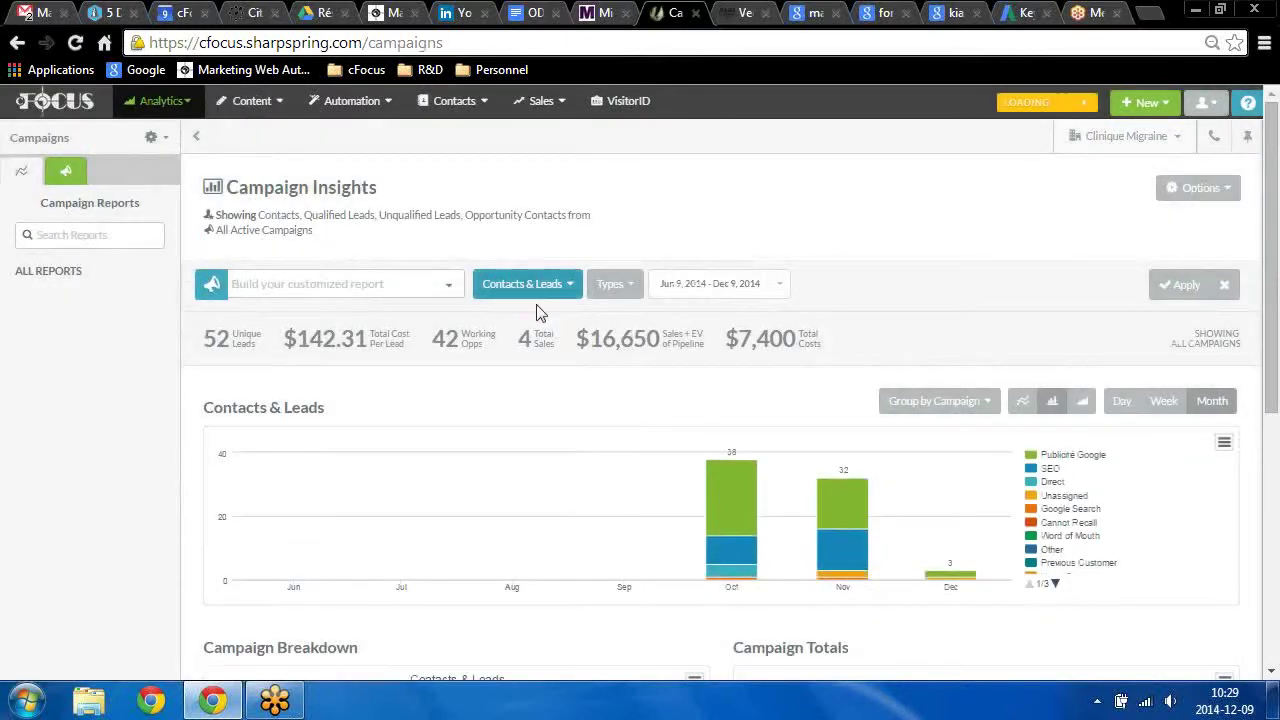
{"action": "scroll", "coordinate": [537, 268], "scroll_direction": "down", "scroll_amount": 3}
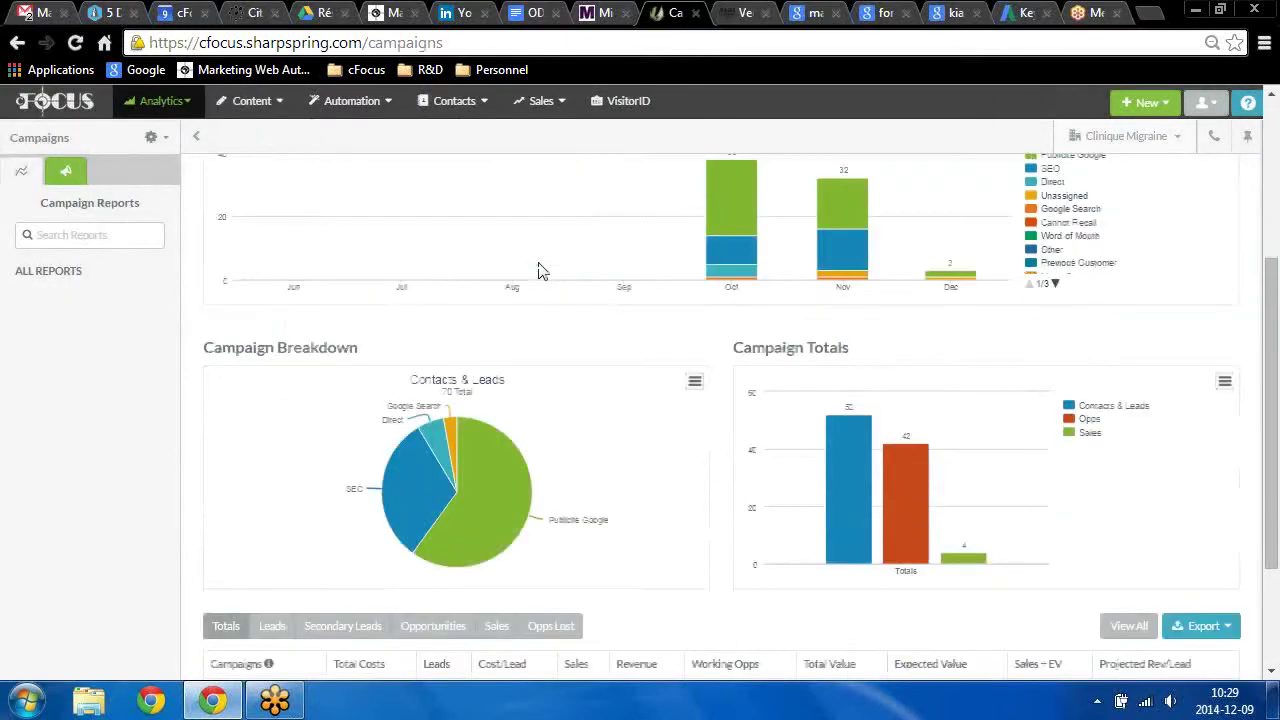
{"action": "scroll", "coordinate": [537, 268], "scroll_direction": "up", "scroll_amount": 1}
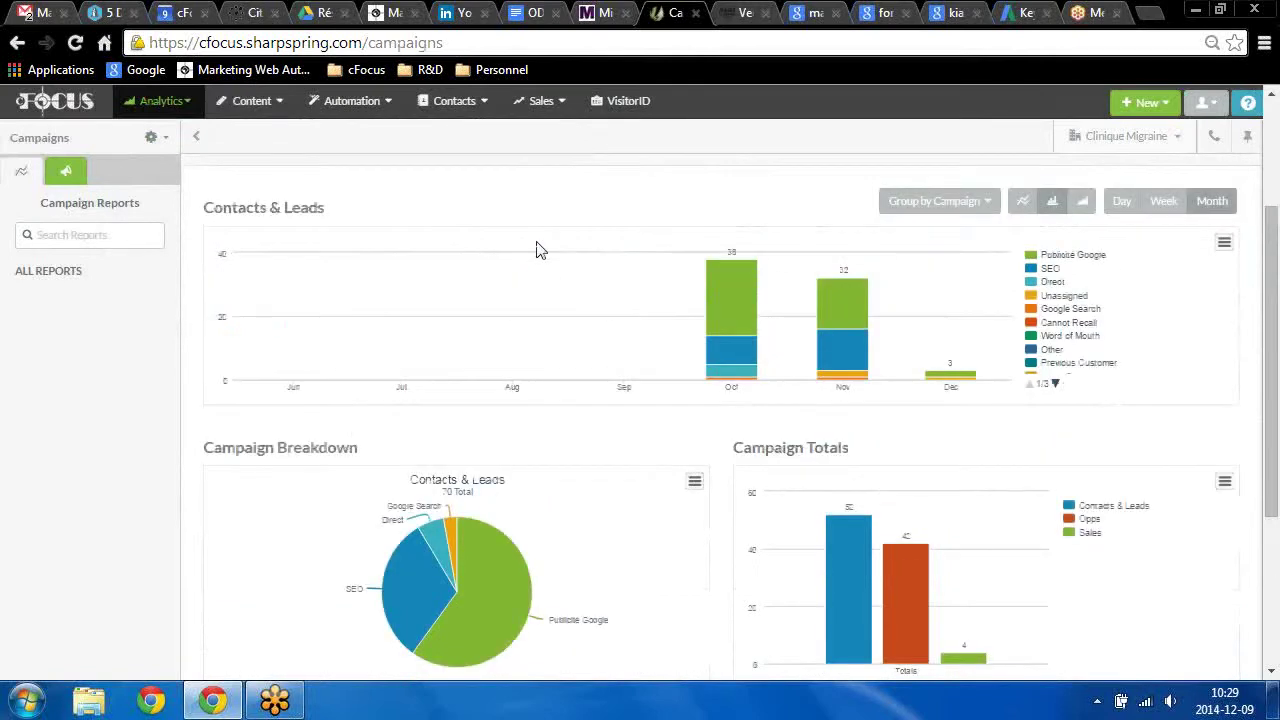
Switch to the ODS document and highlight the ADVERTISING stage in the funnel line.
{"action": "left_click", "coordinate": [527, 14]}
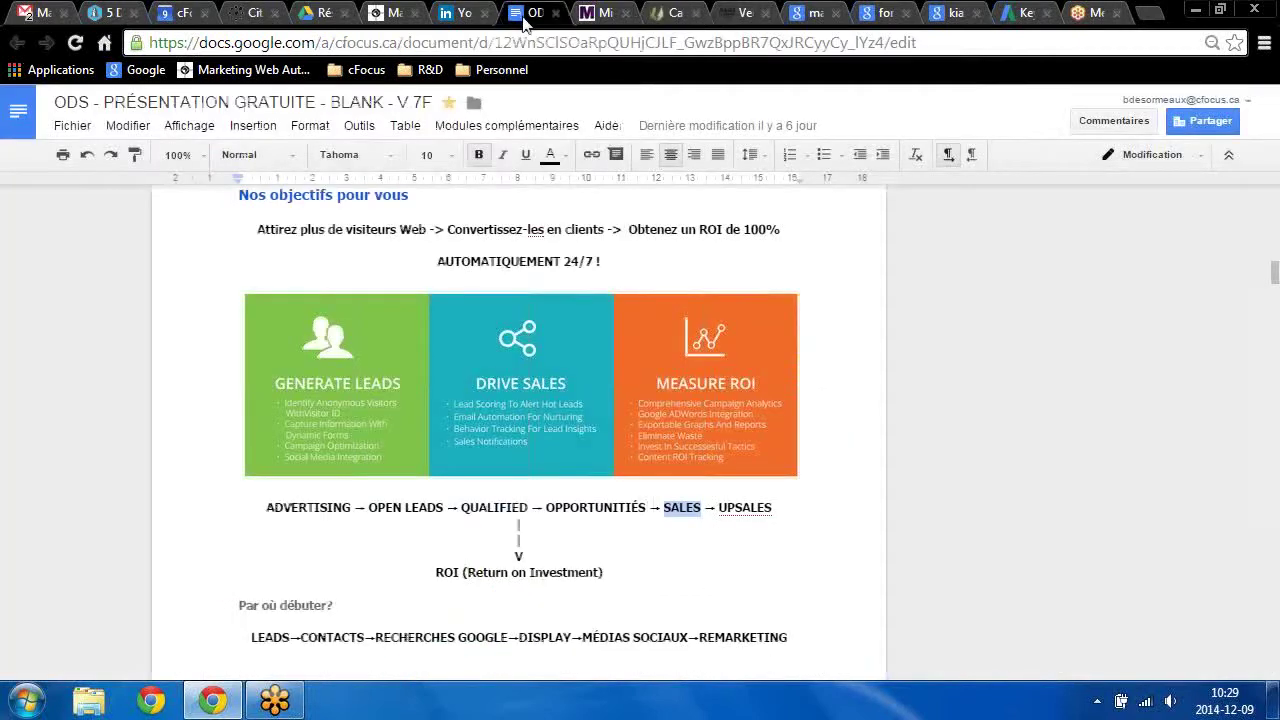
{"action": "left_click", "coordinate": [268, 507]}
{"action": "left_click_drag", "start_coordinate": [268, 507], "coordinate": [350, 510]}
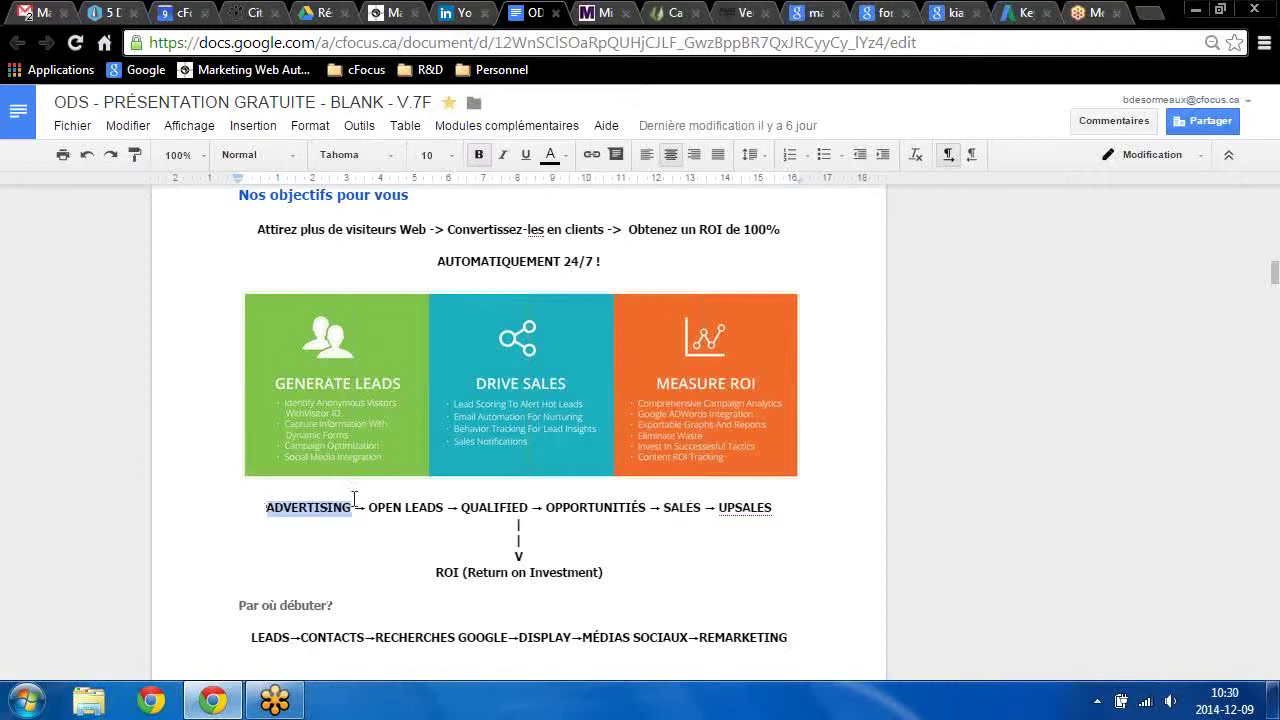
Return to Campaign Insights and examine the monthly leads by source, campaign totals, and the table of costs, sales and projected revenue per lead.
{"action": "left_click", "coordinate": [667, 18]}
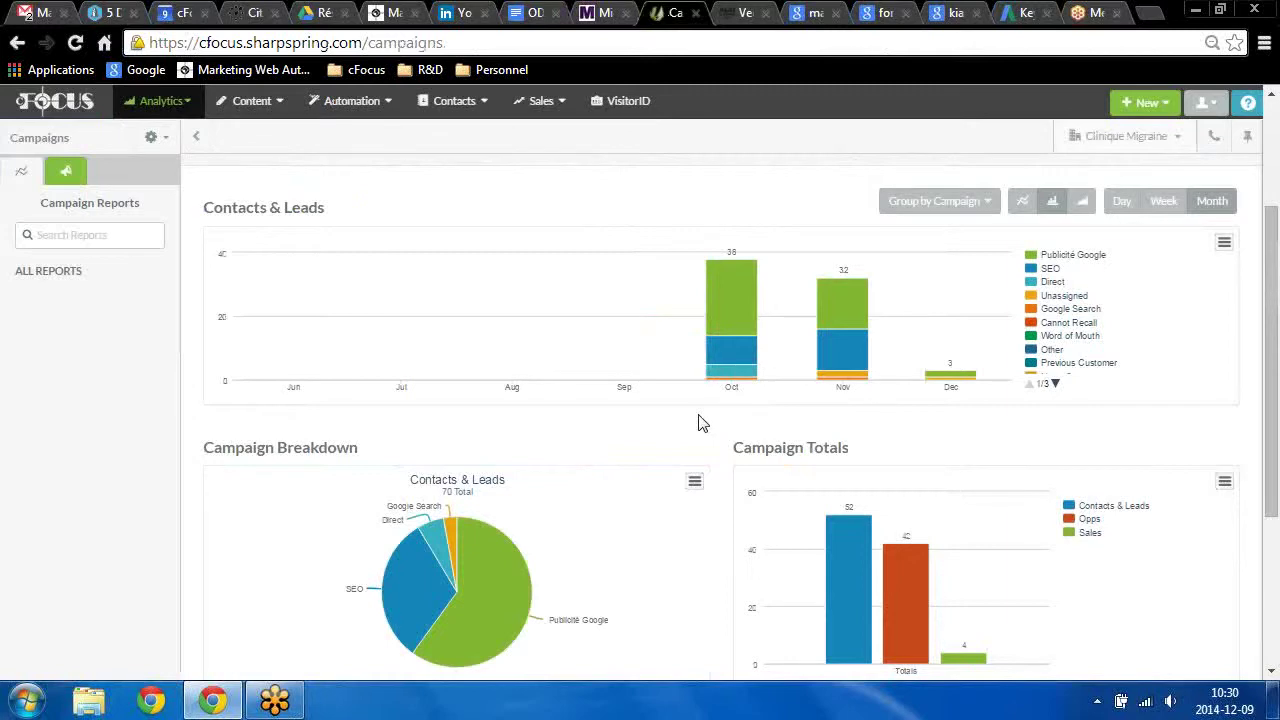
{"action": "scroll", "coordinate": [700, 424], "scroll_direction": "down", "scroll_amount": 2}
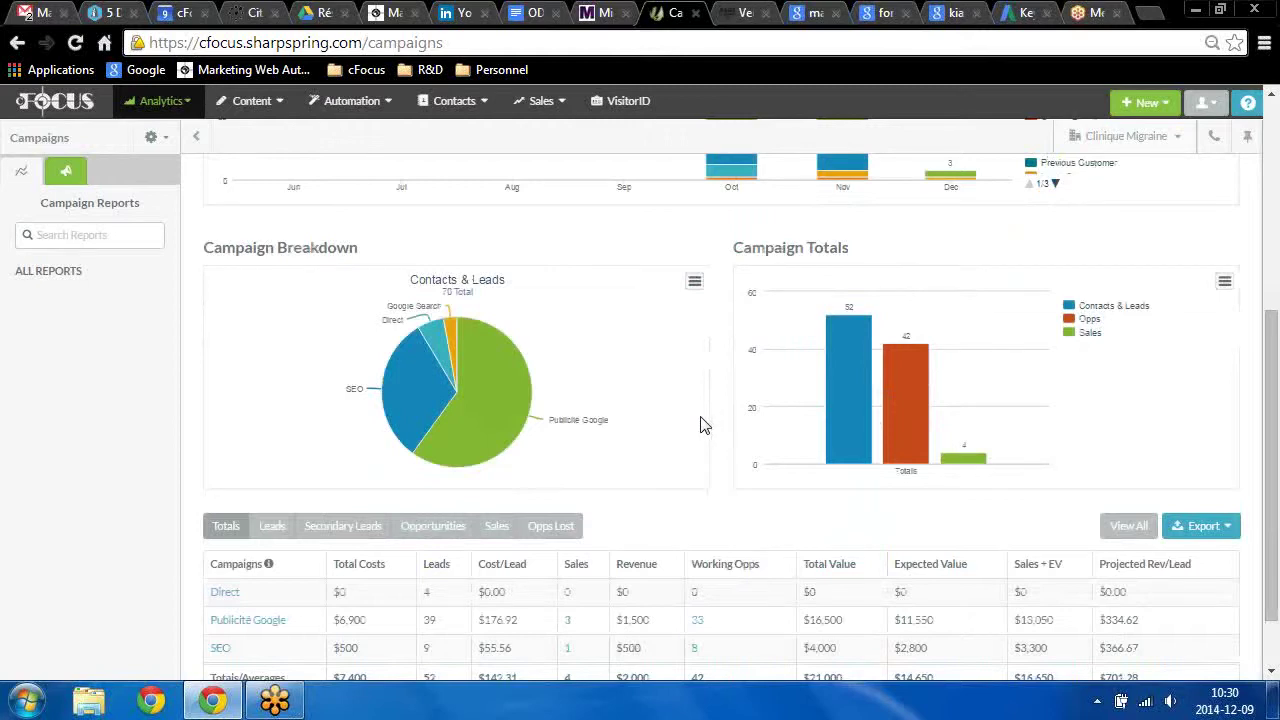
{"action": "scroll", "coordinate": [705, 422], "scroll_direction": "down", "scroll_amount": 1}
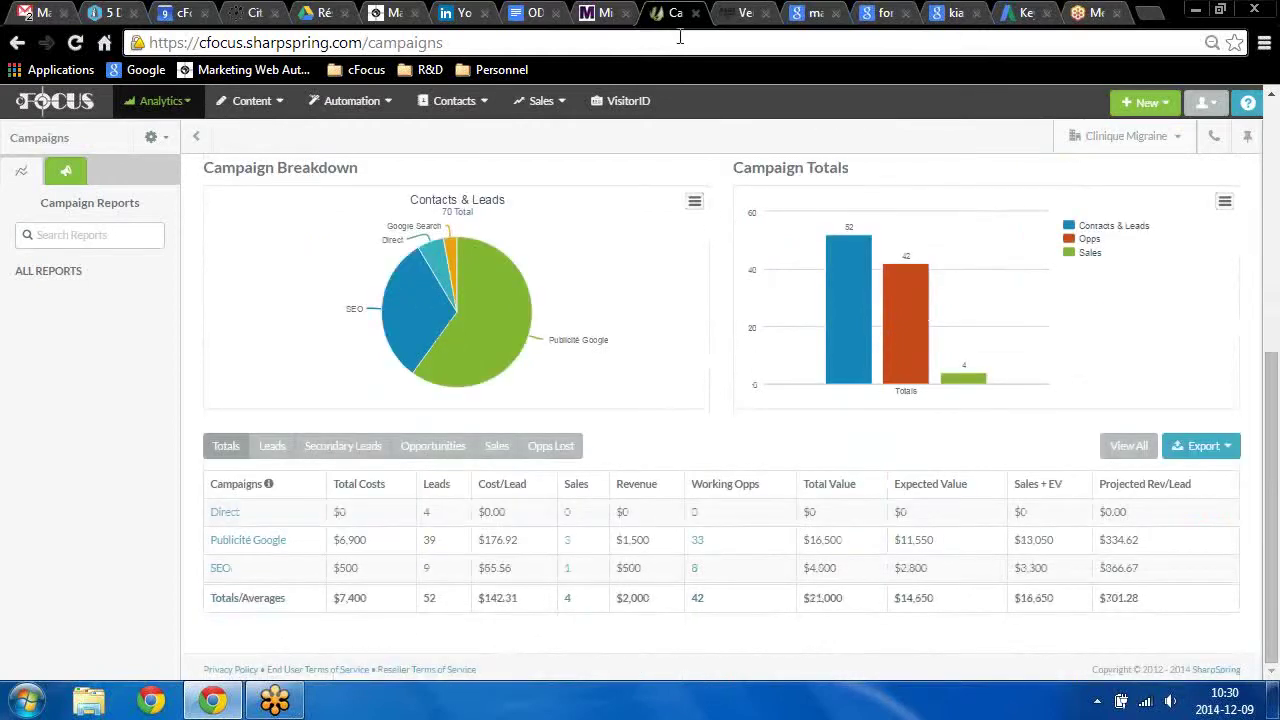
{"action": "scroll", "coordinate": [720, 400], "scroll_direction": "up", "scroll_amount": 2}
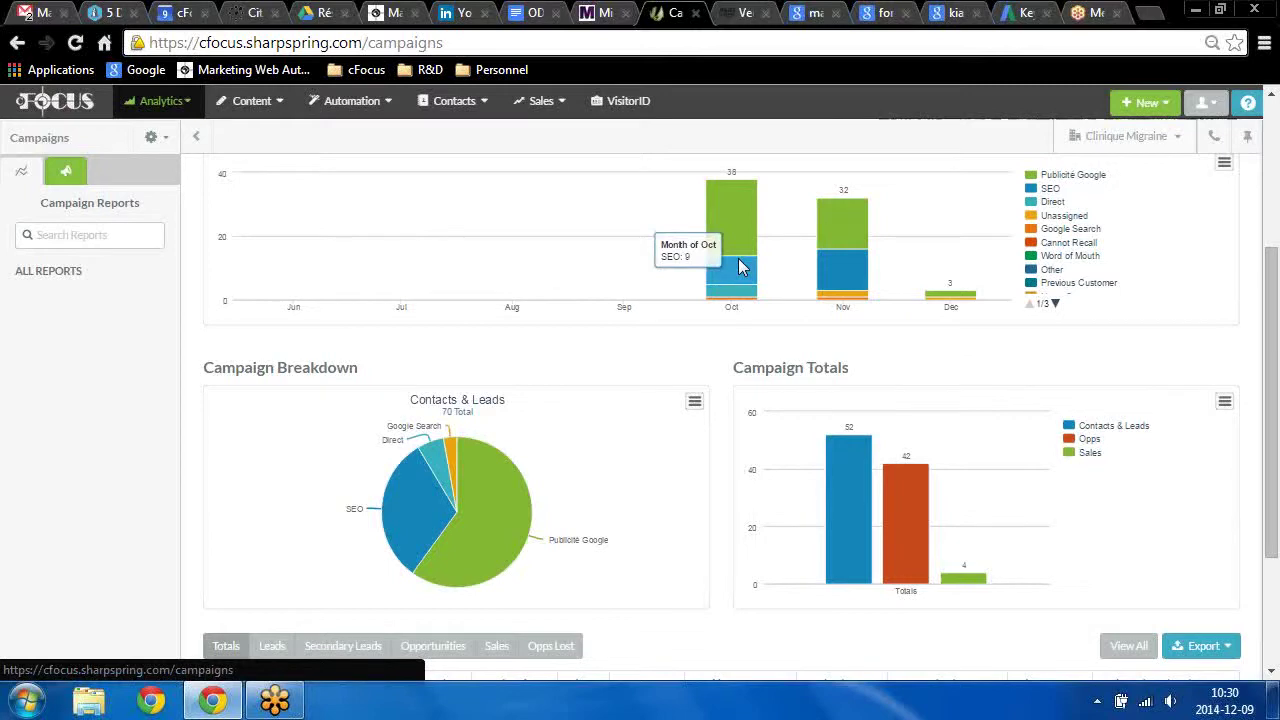
{"action": "scroll", "coordinate": [738, 264], "scroll_direction": "down", "scroll_amount": 2}
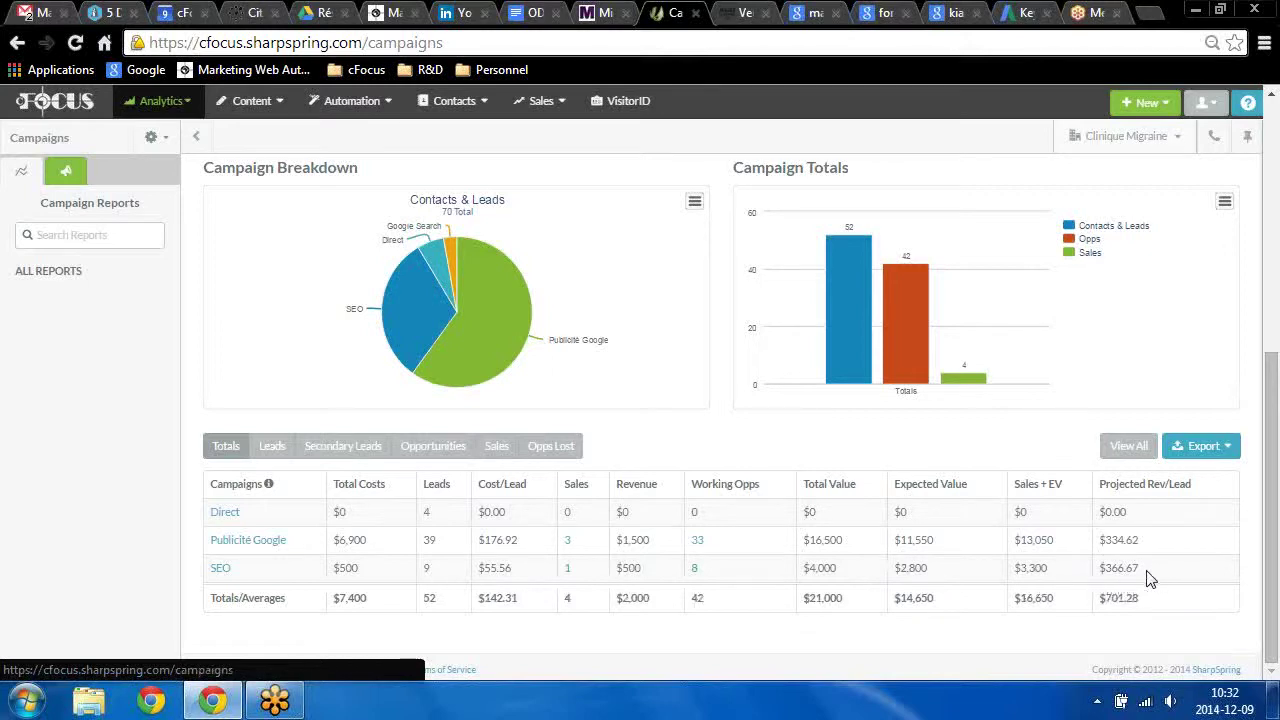
{"action": "scroll", "coordinate": [1067, 580], "scroll_direction": "up", "scroll_amount": 3}
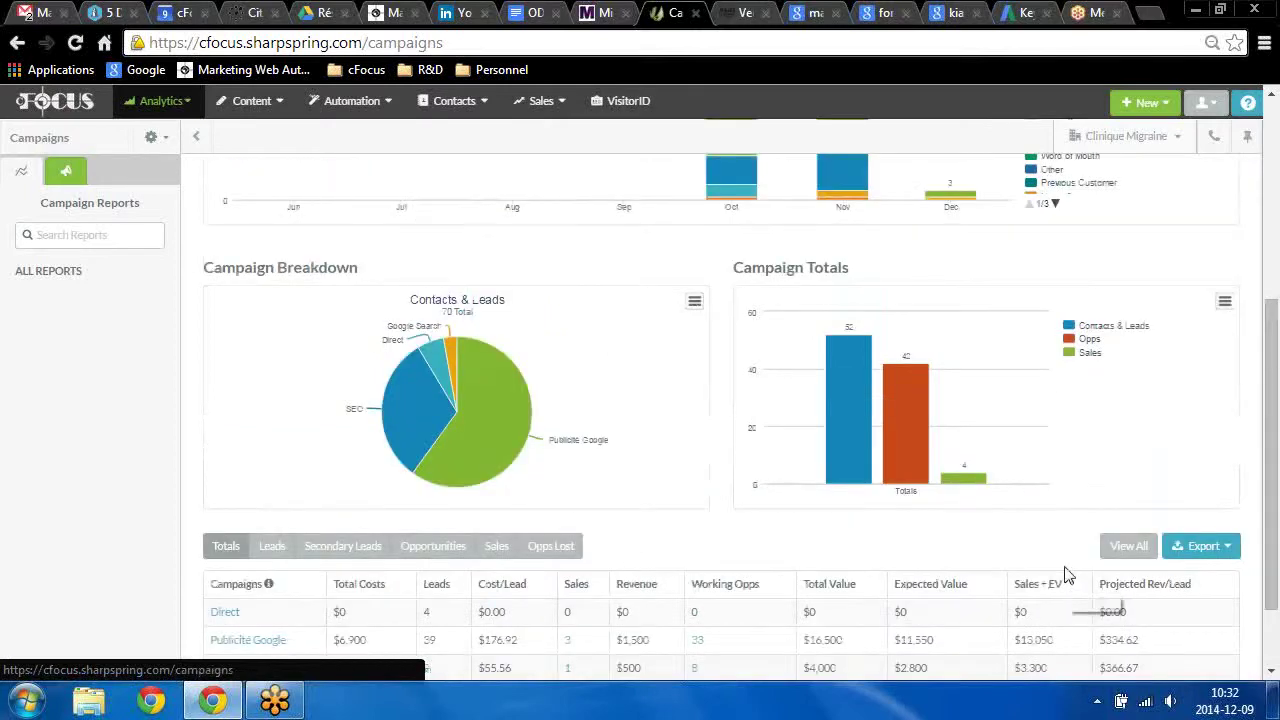
{"action": "scroll", "coordinate": [1067, 576], "scroll_direction": "up", "scroll_amount": 2}
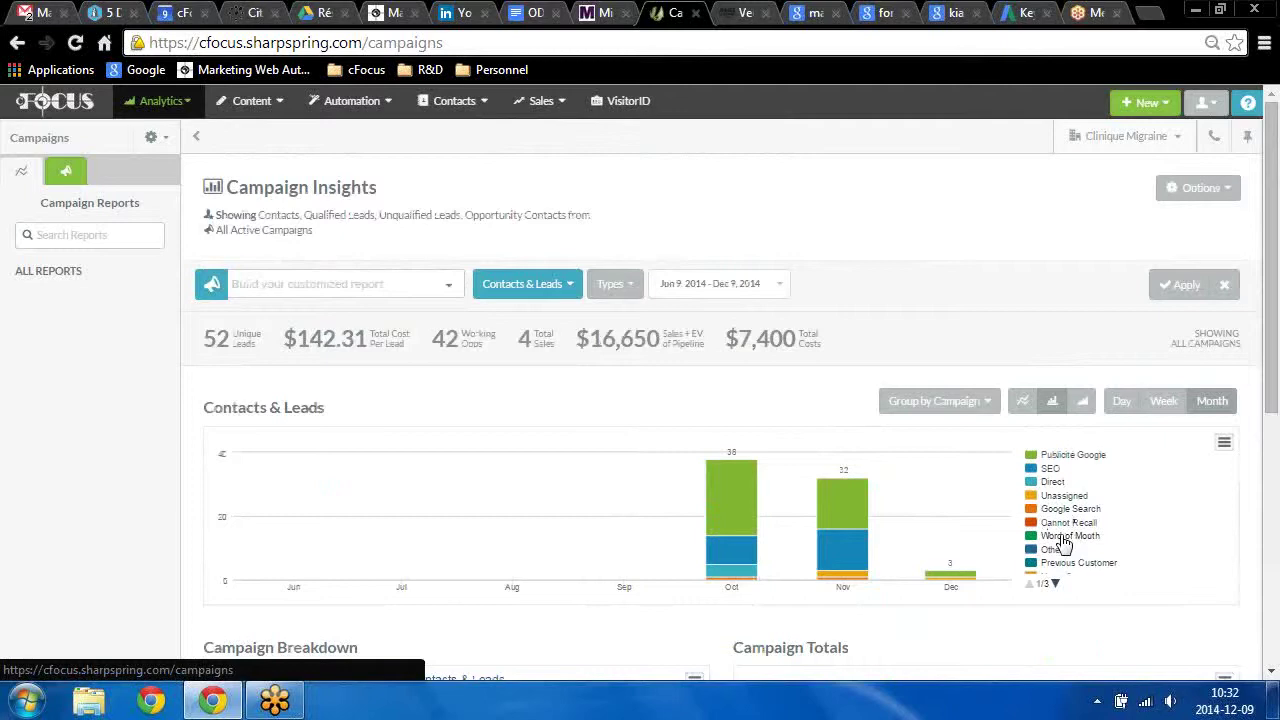
Open the sales pipeline, check the Clinique Migraine website, and return to view the opportunities by stage.
{"action": "left_click", "coordinate": [546, 133]}
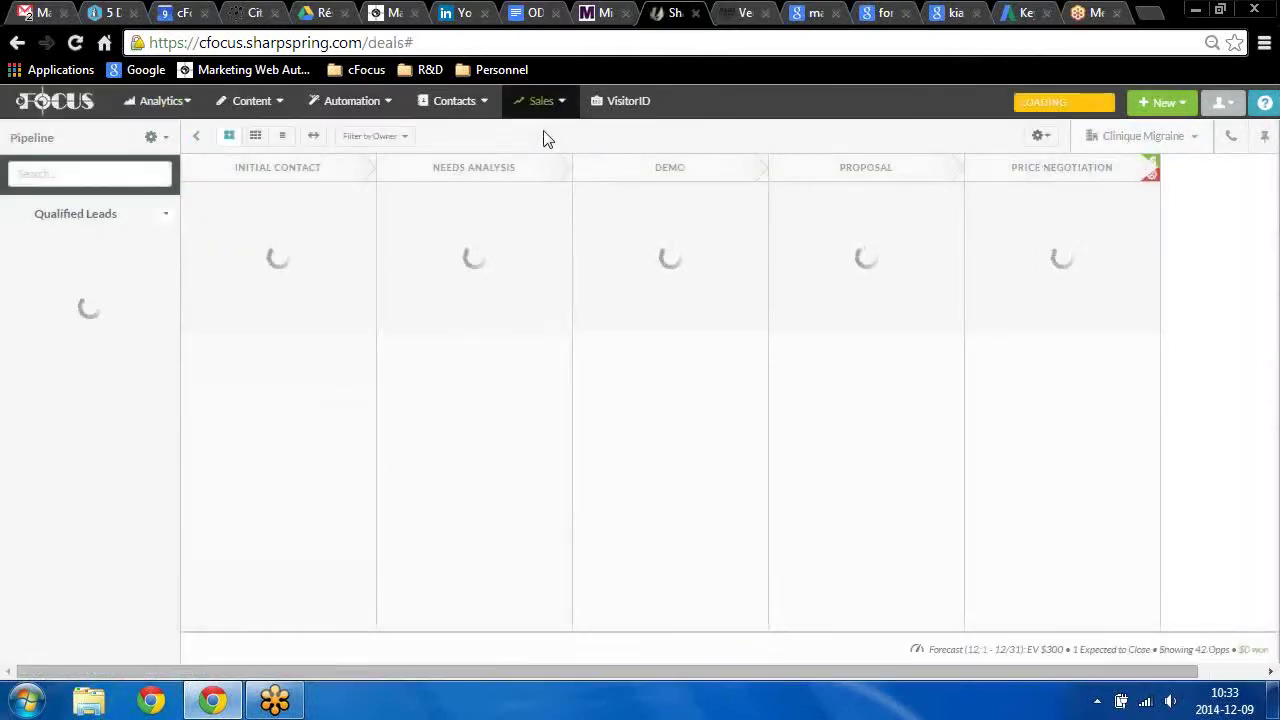
{"action": "left_click", "coordinate": [600, 13]}
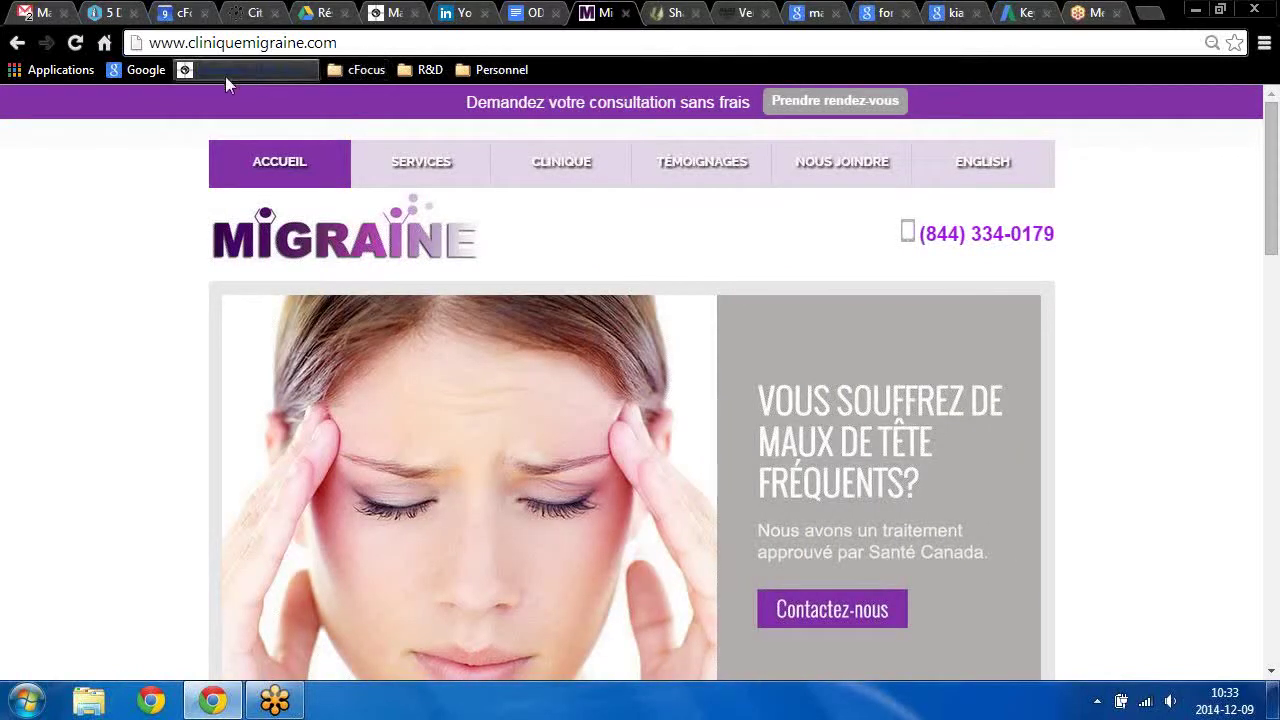
{"action": "left_click", "coordinate": [665, 13]}
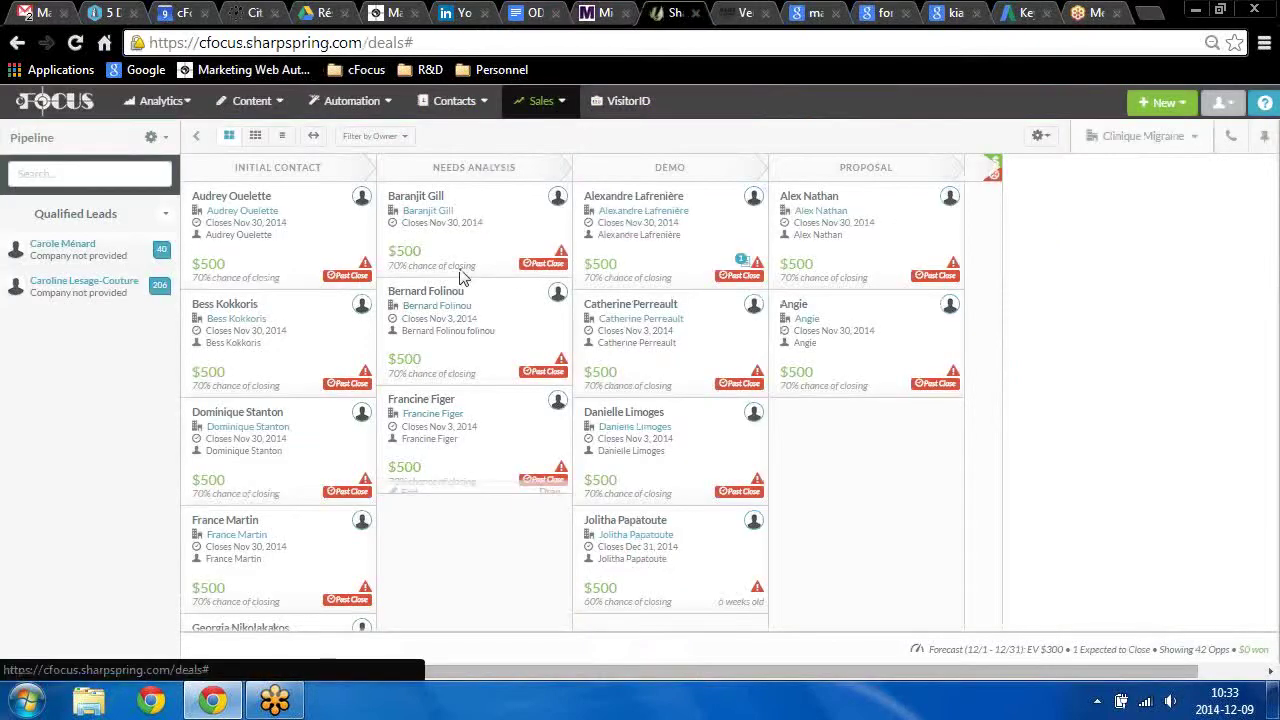
Reopen the Campaign Insights report for all active campaigns and review its summary figures.
{"action": "mouse_move", "coordinate": [225, 103]}
{"action": "mouse_move", "coordinate": [162, 101]}
{"action": "left_click", "coordinate": [157, 128]}
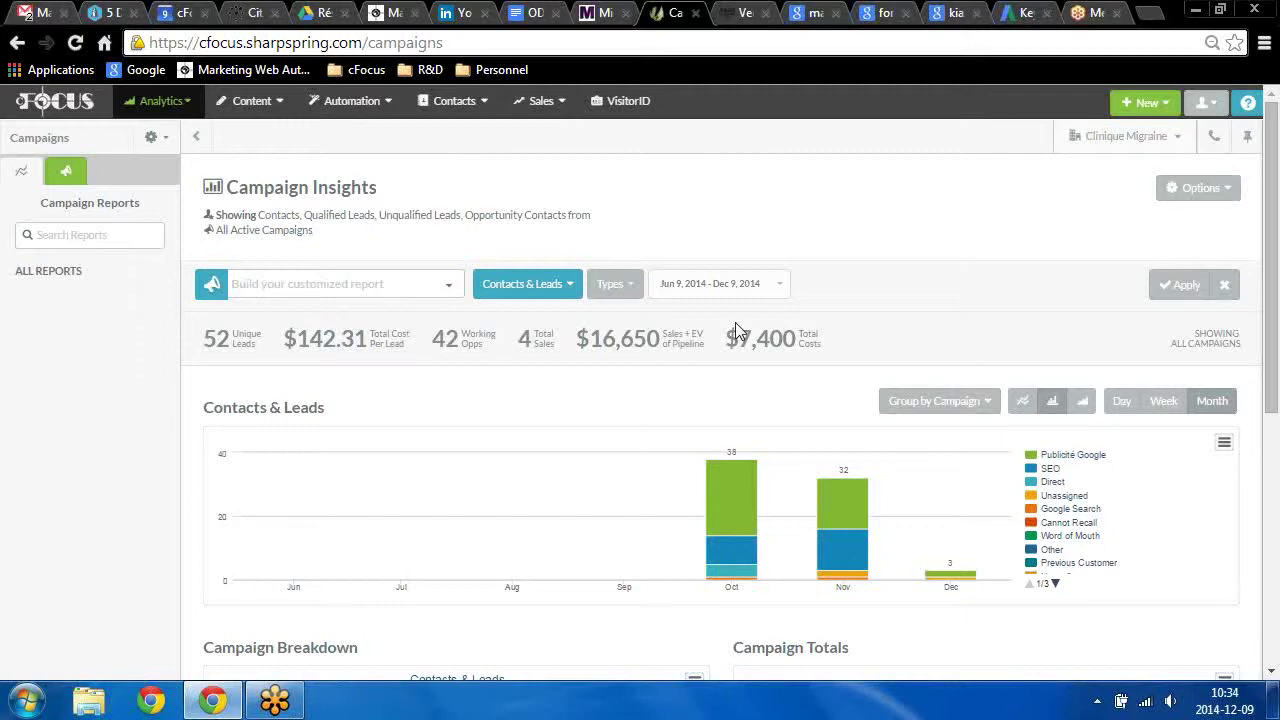
Switch to the ODS document, clear the ADVERTISING highlight, and highlight the OPEN LEADS stage in the funnel line.
{"action": "left_click", "coordinate": [527, 13]}
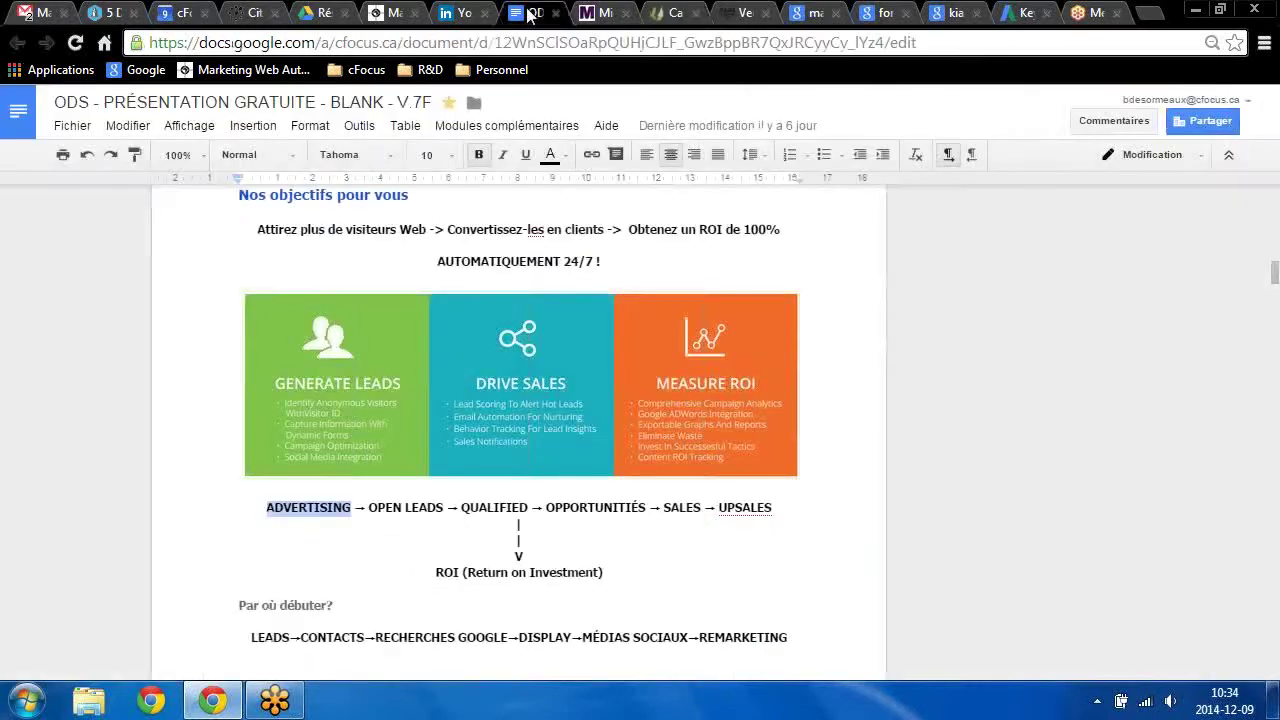
{"action": "left_click", "coordinate": [374, 544]}
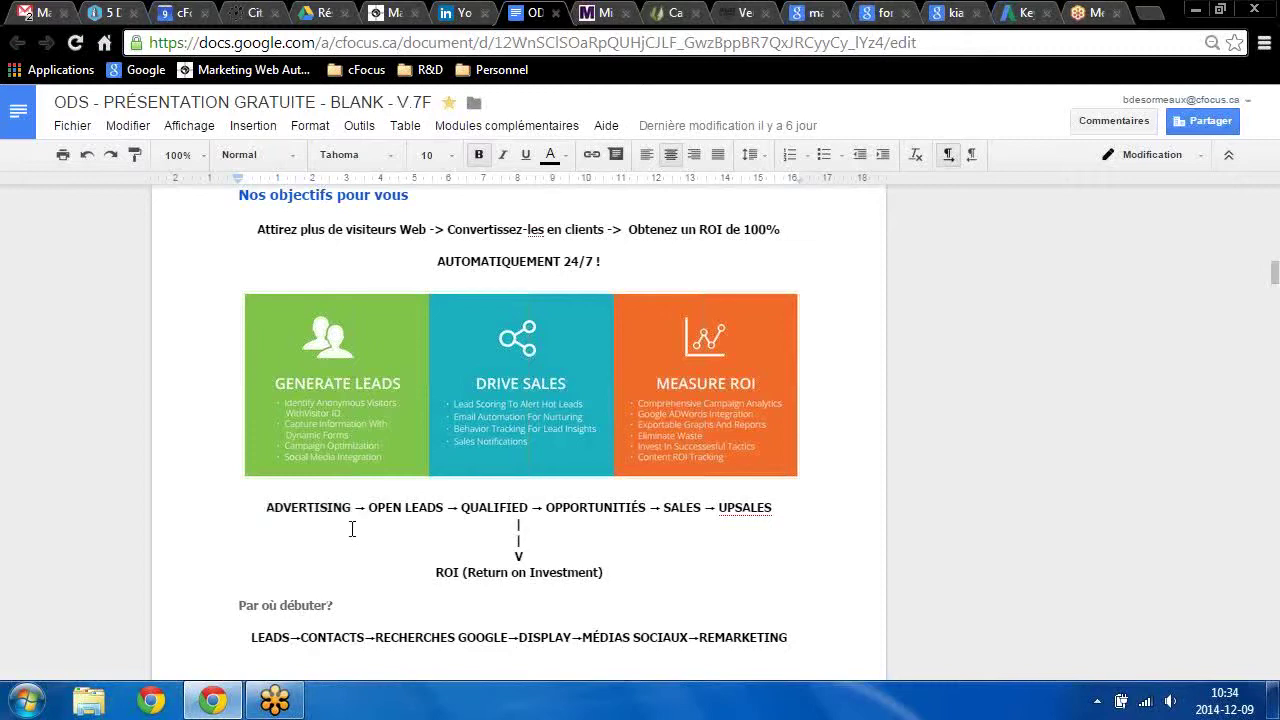
{"action": "left_click_drag", "start_coordinate": [266, 508], "coordinate": [442, 510]}
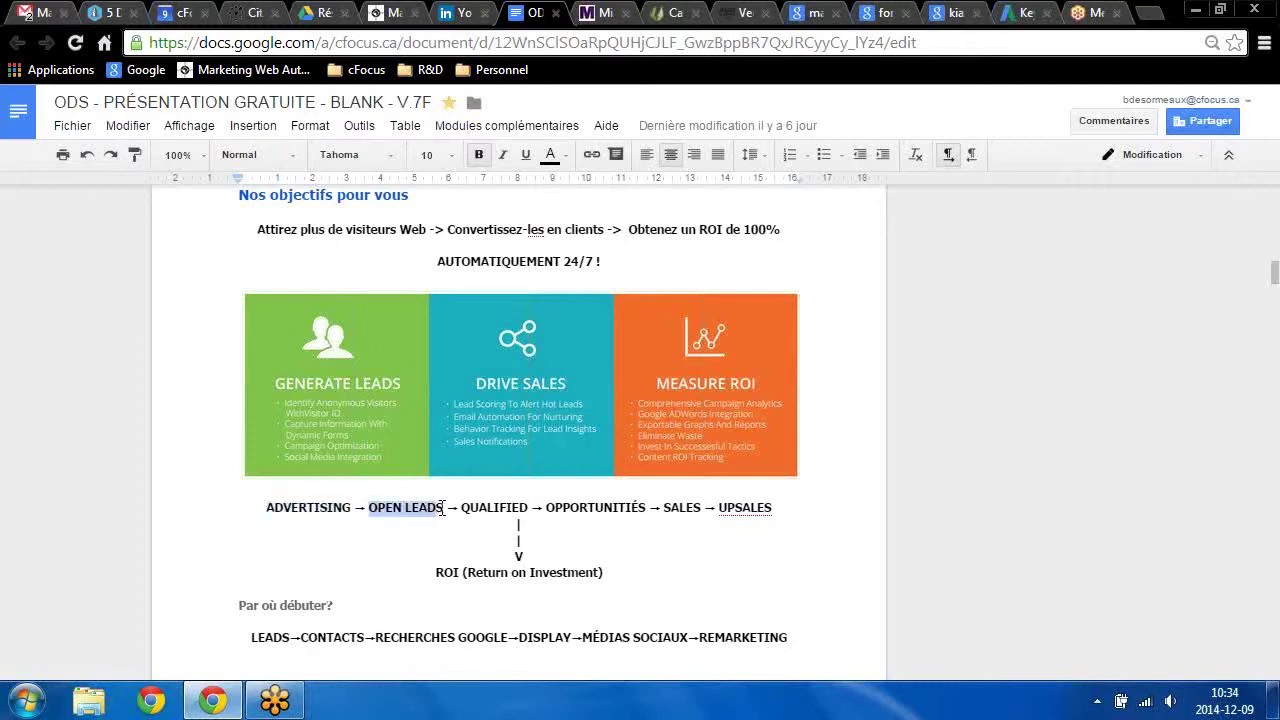